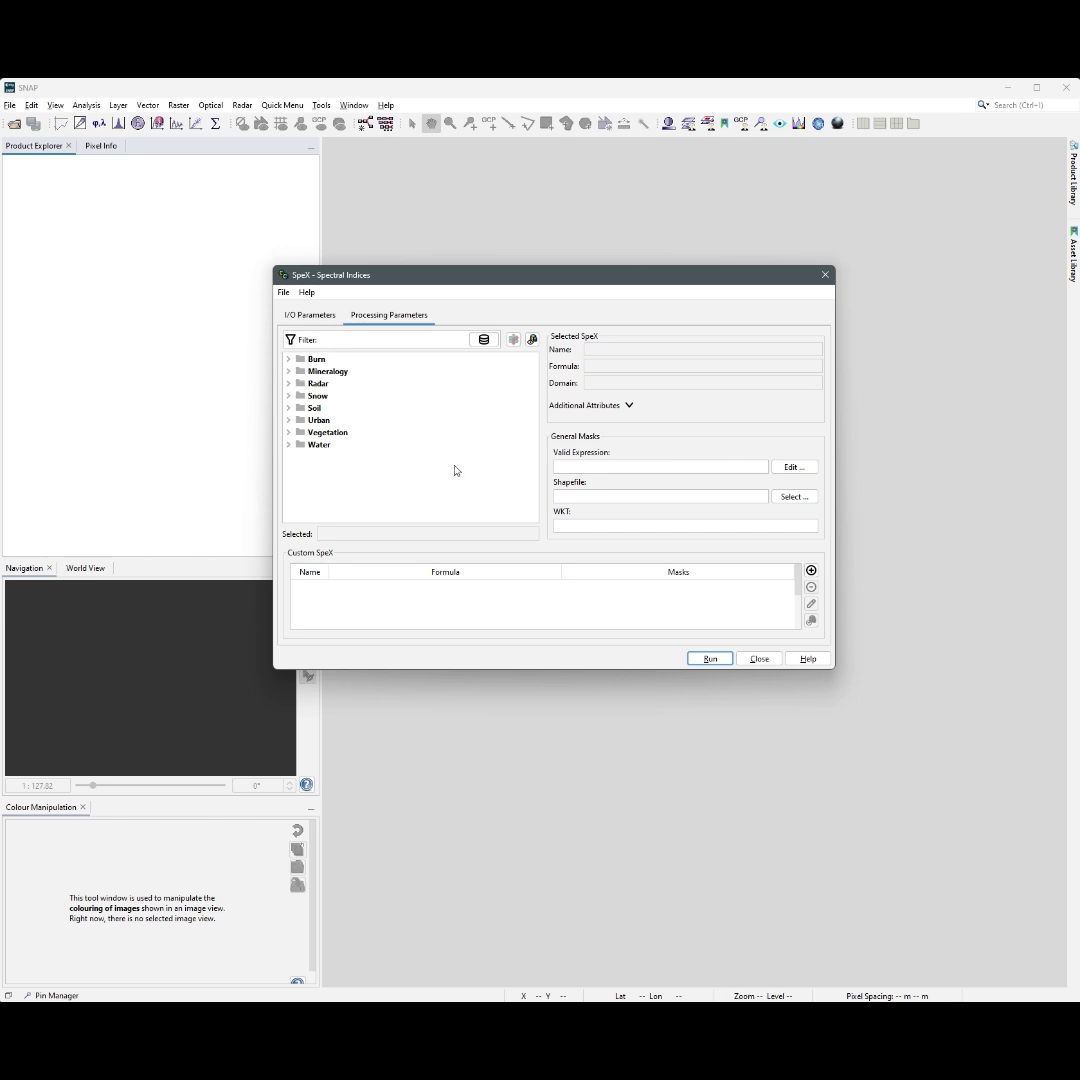
Restrict the index list to those computable from the source product, and view it grouped alphabetically, by source and by domain
{"action": "left_click", "coordinate": [484, 340]}
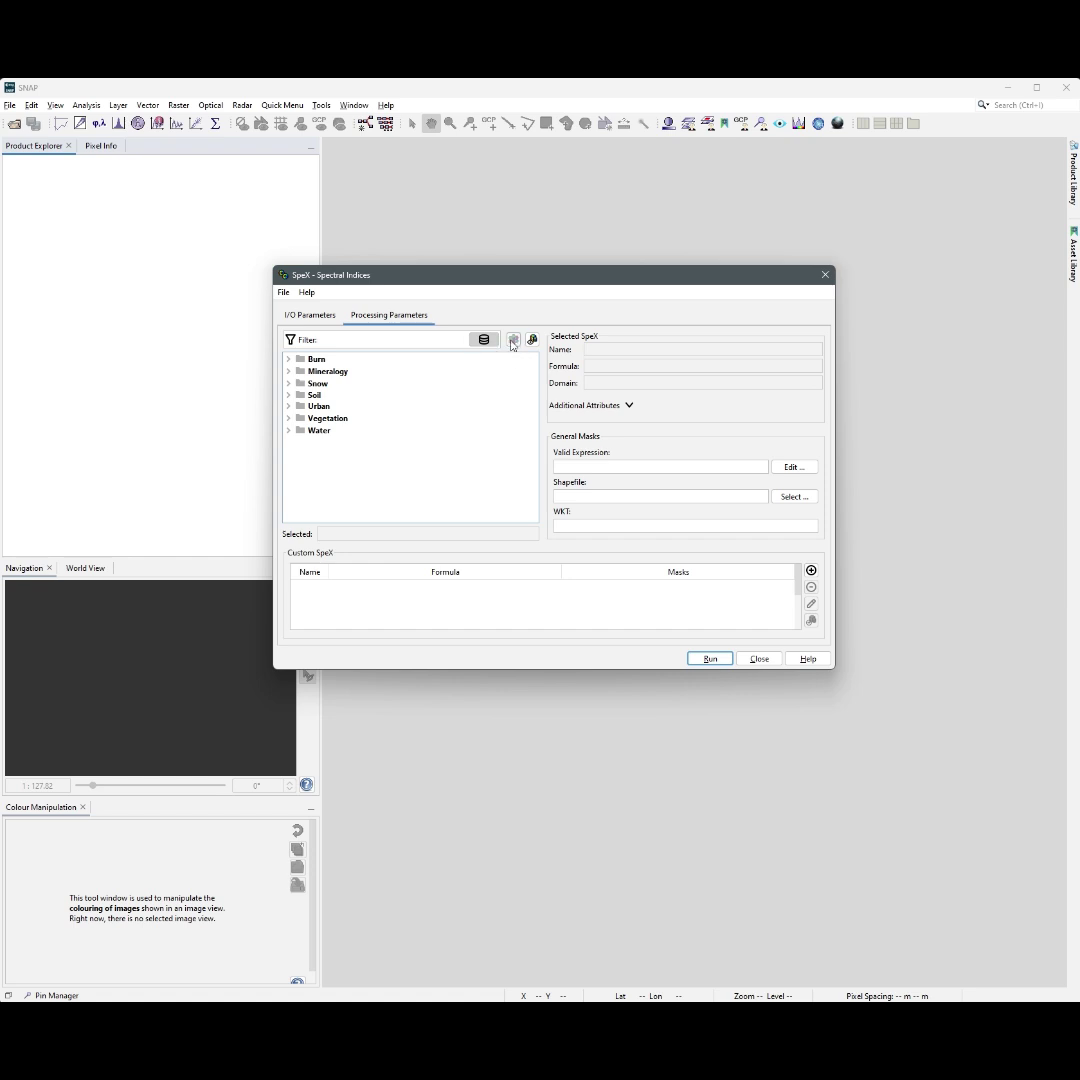
{"action": "left_click", "coordinate": [514, 344]}
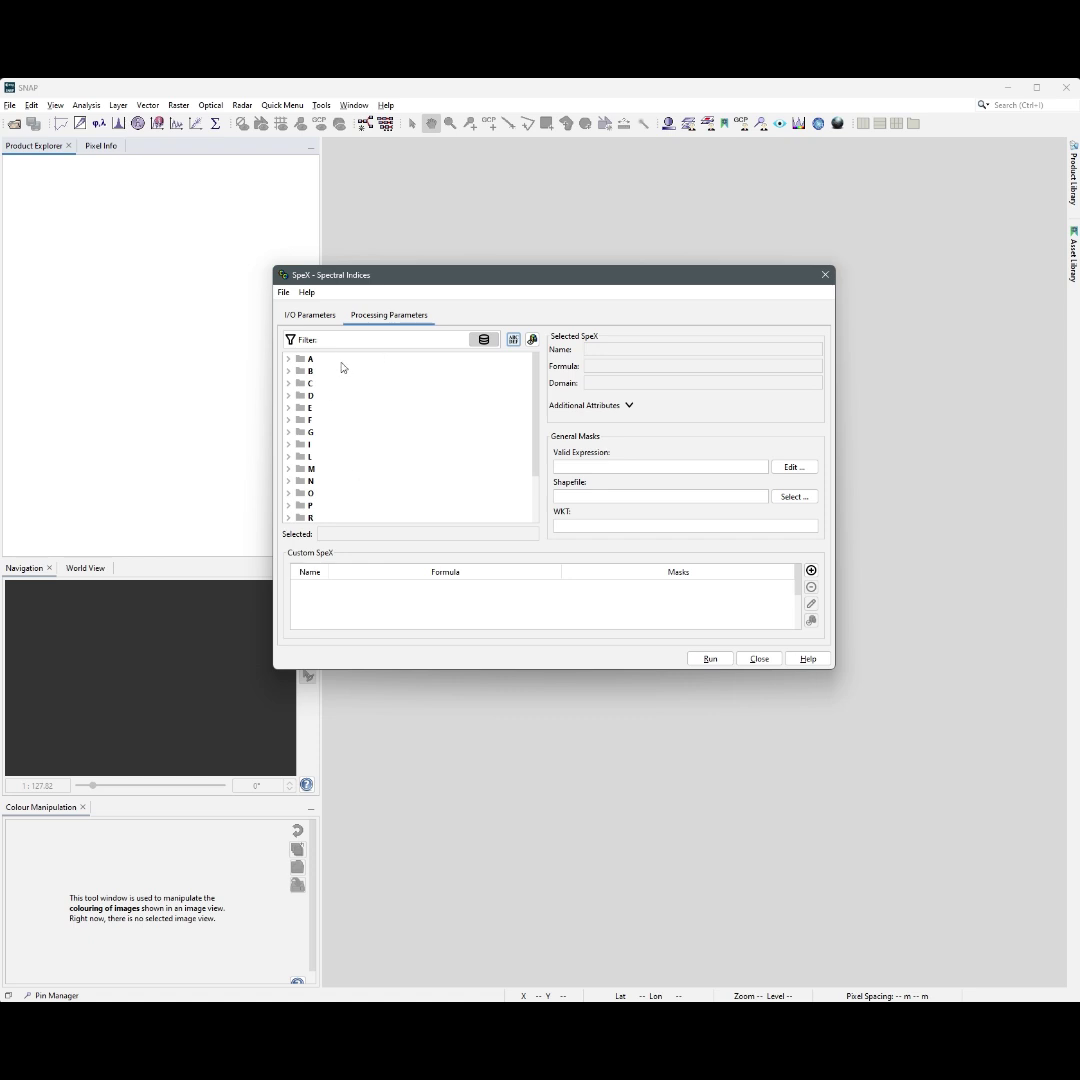
{"action": "left_click", "coordinate": [513, 339]}
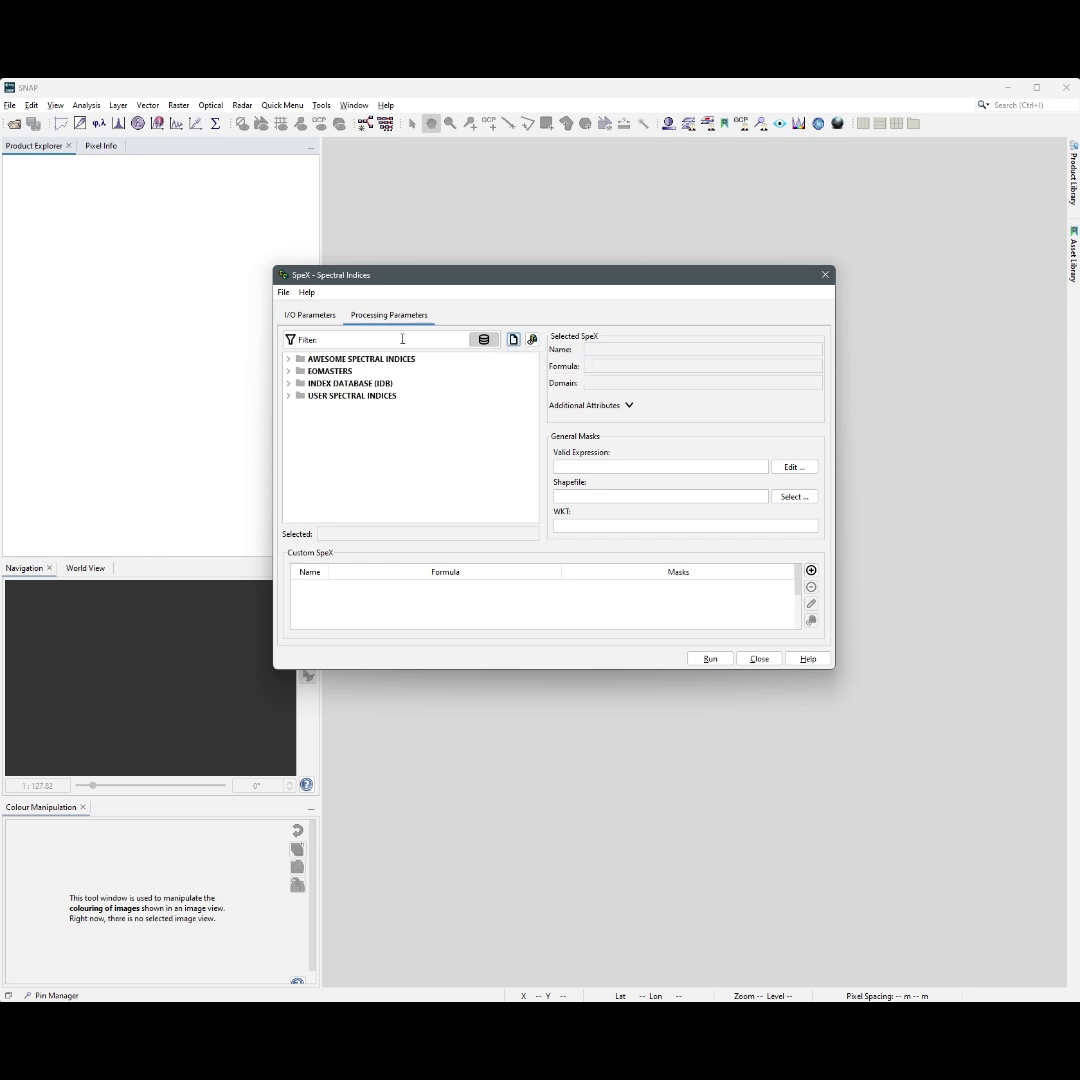
{"action": "left_click", "coordinate": [514, 341]}
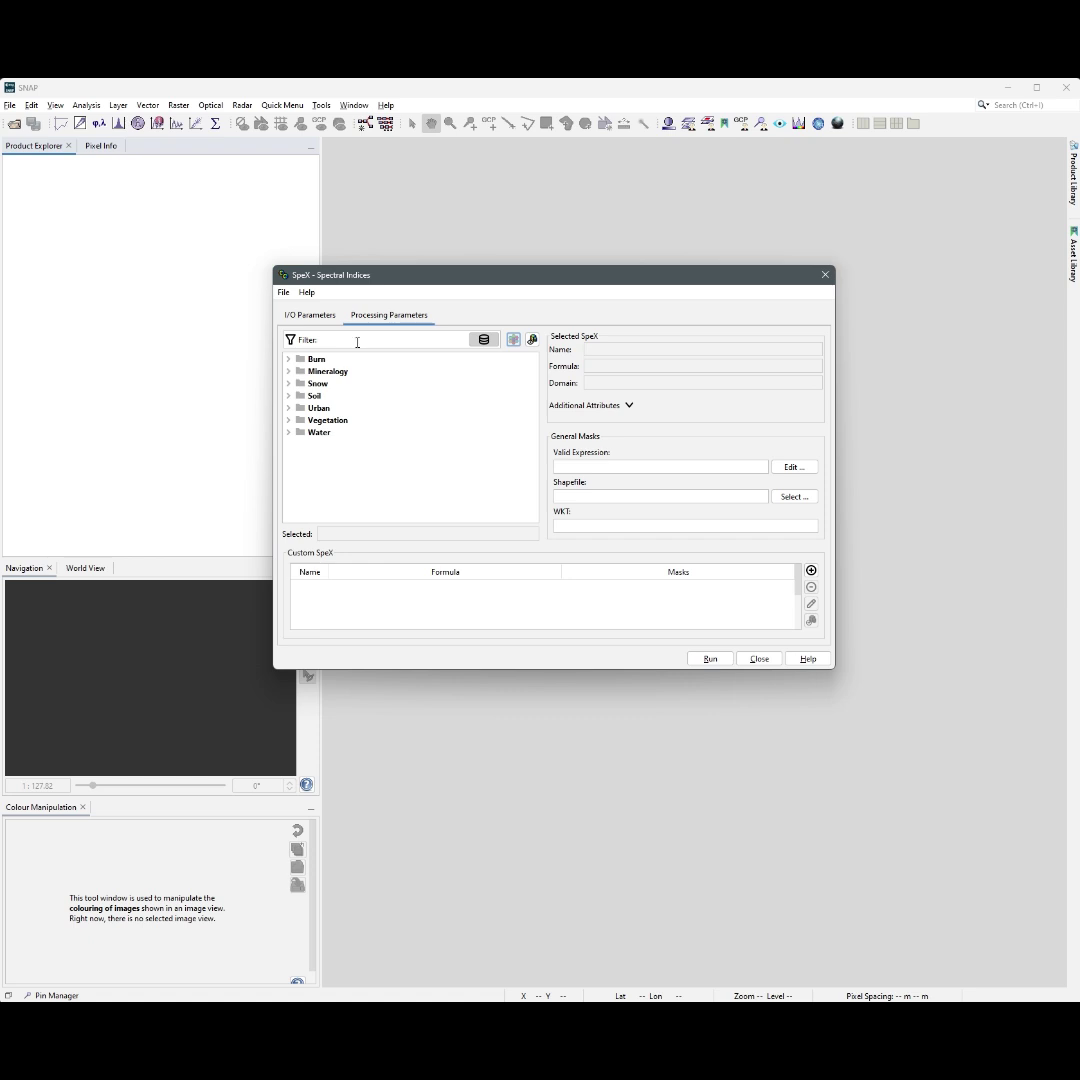
Lift the product restriction on the index list and look into the Radar domain
{"action": "left_click", "coordinate": [484, 341]}
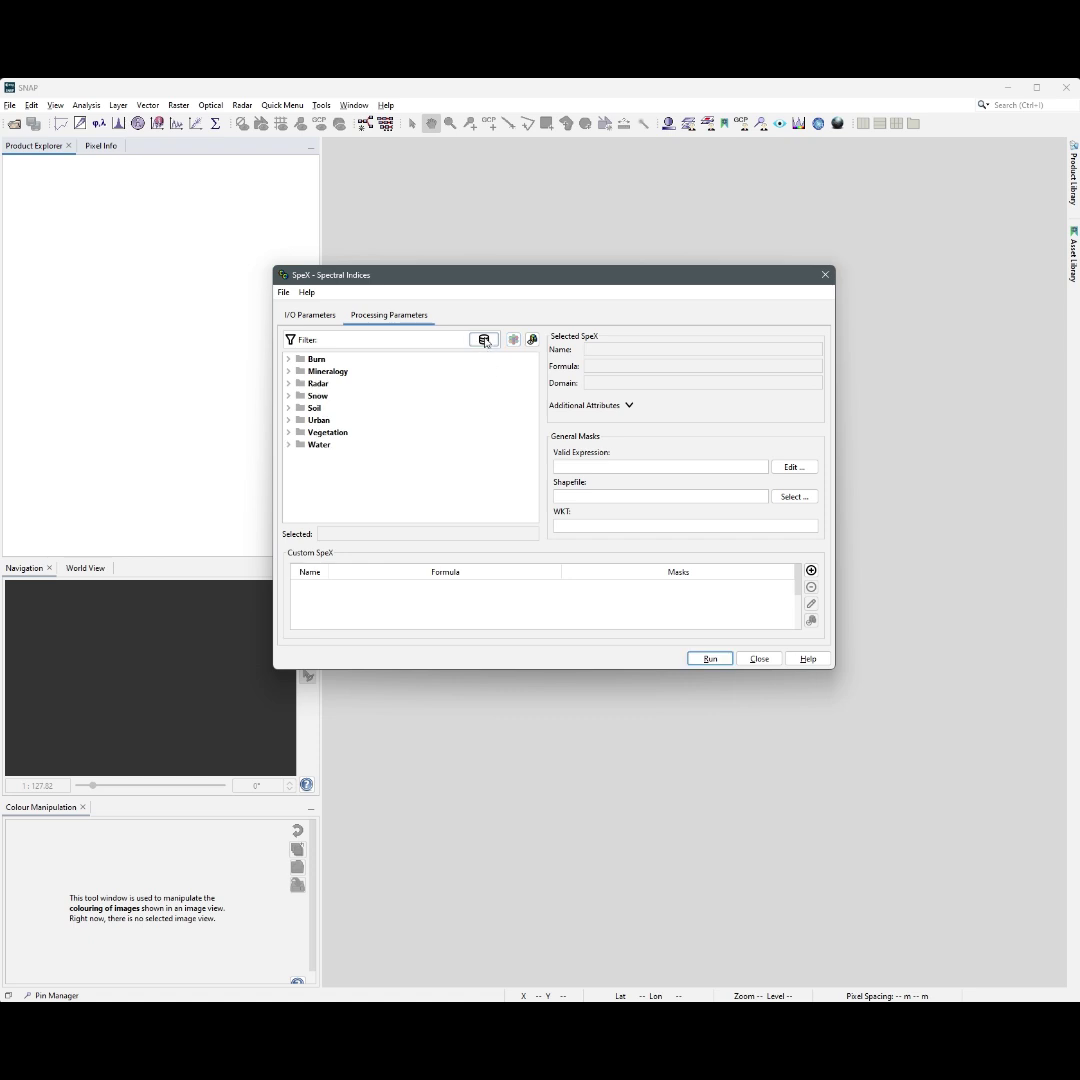
{"action": "left_click", "coordinate": [289, 384]}
{"action": "left_click", "coordinate": [290, 383]}
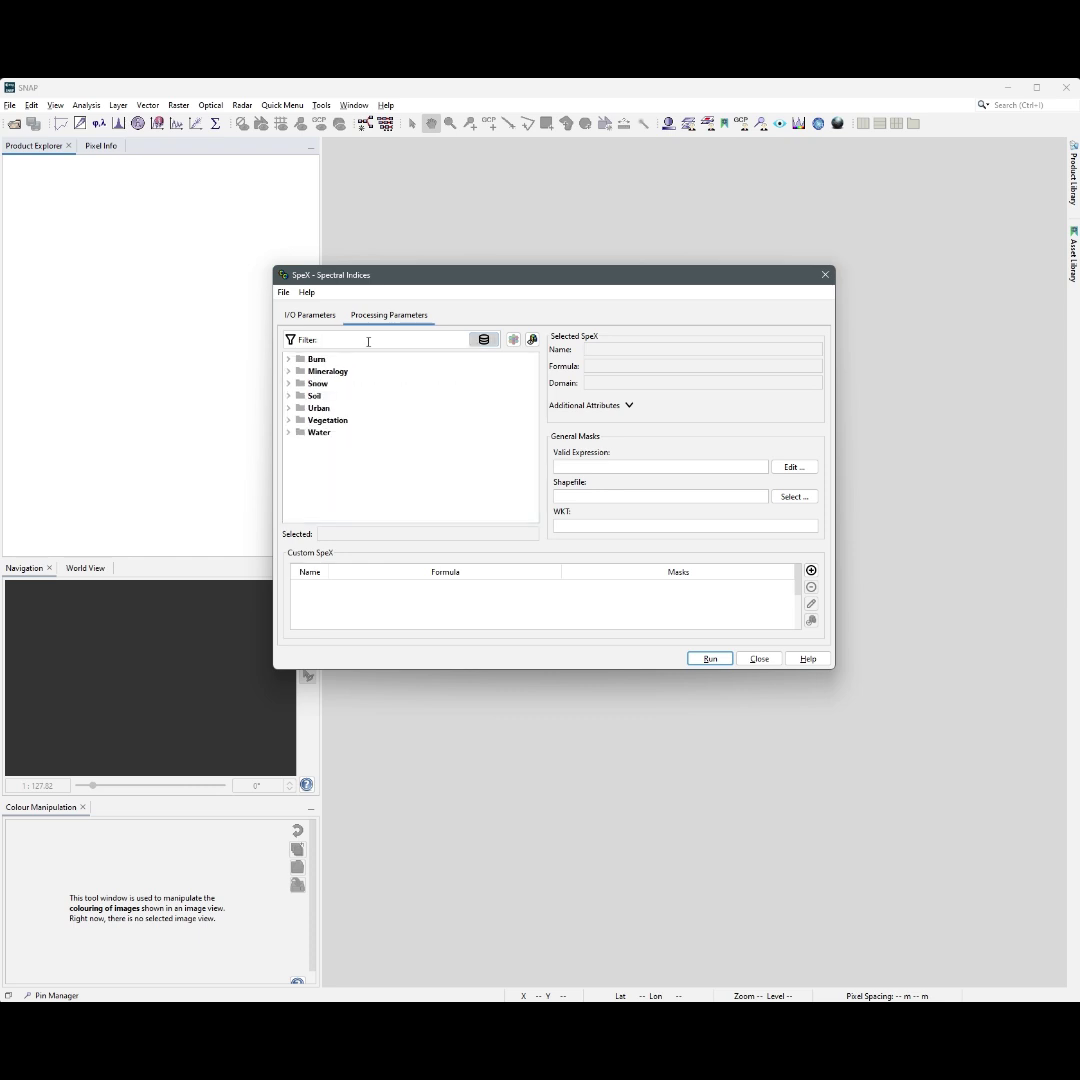
Filter the spectral indices by "water" and expand the Snow, Vegetation and Water domains to review the matching entries
{"action": "type", "text": "water"}
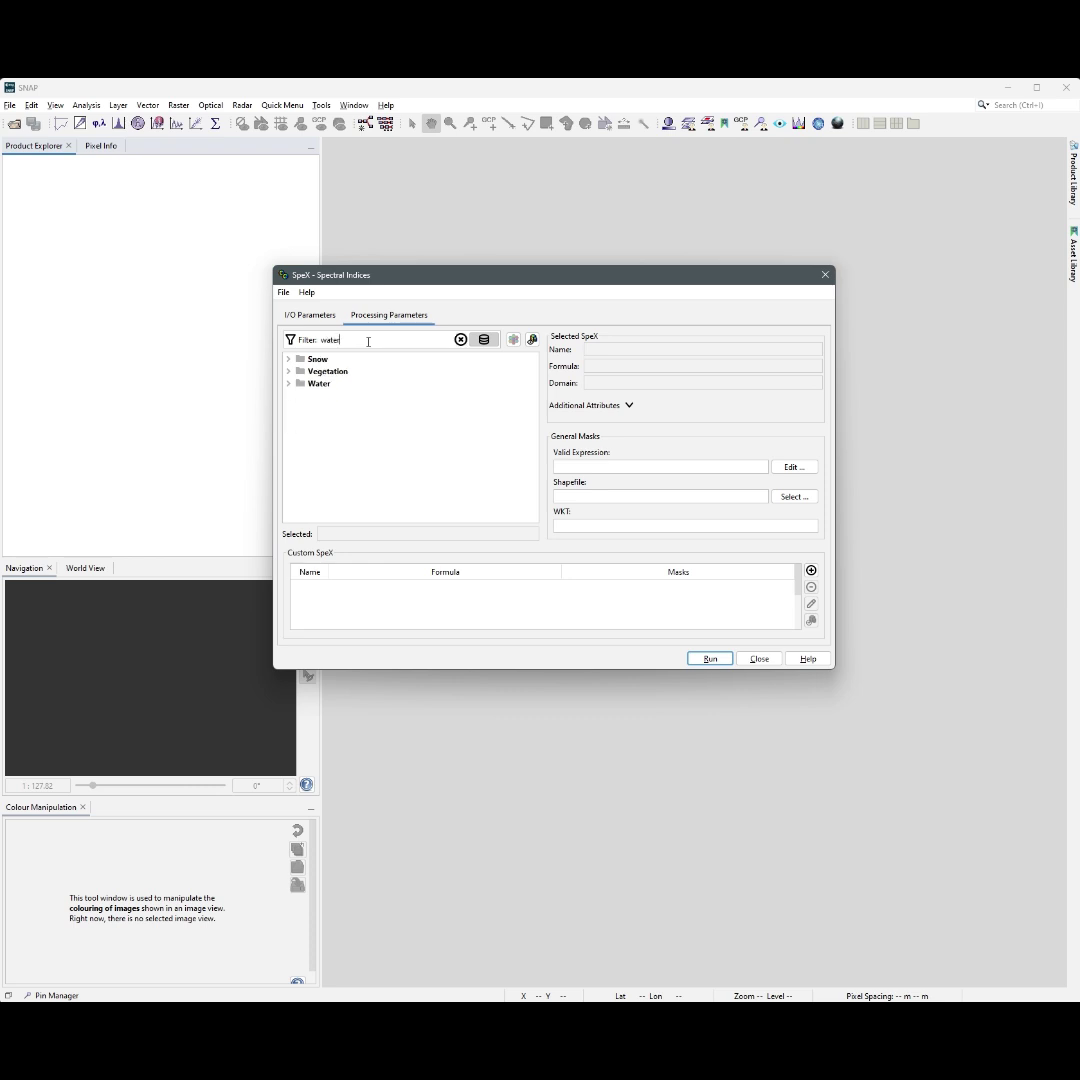
{"action": "left_click", "coordinate": [289, 372]}
{"action": "left_click", "coordinate": [289, 359]}
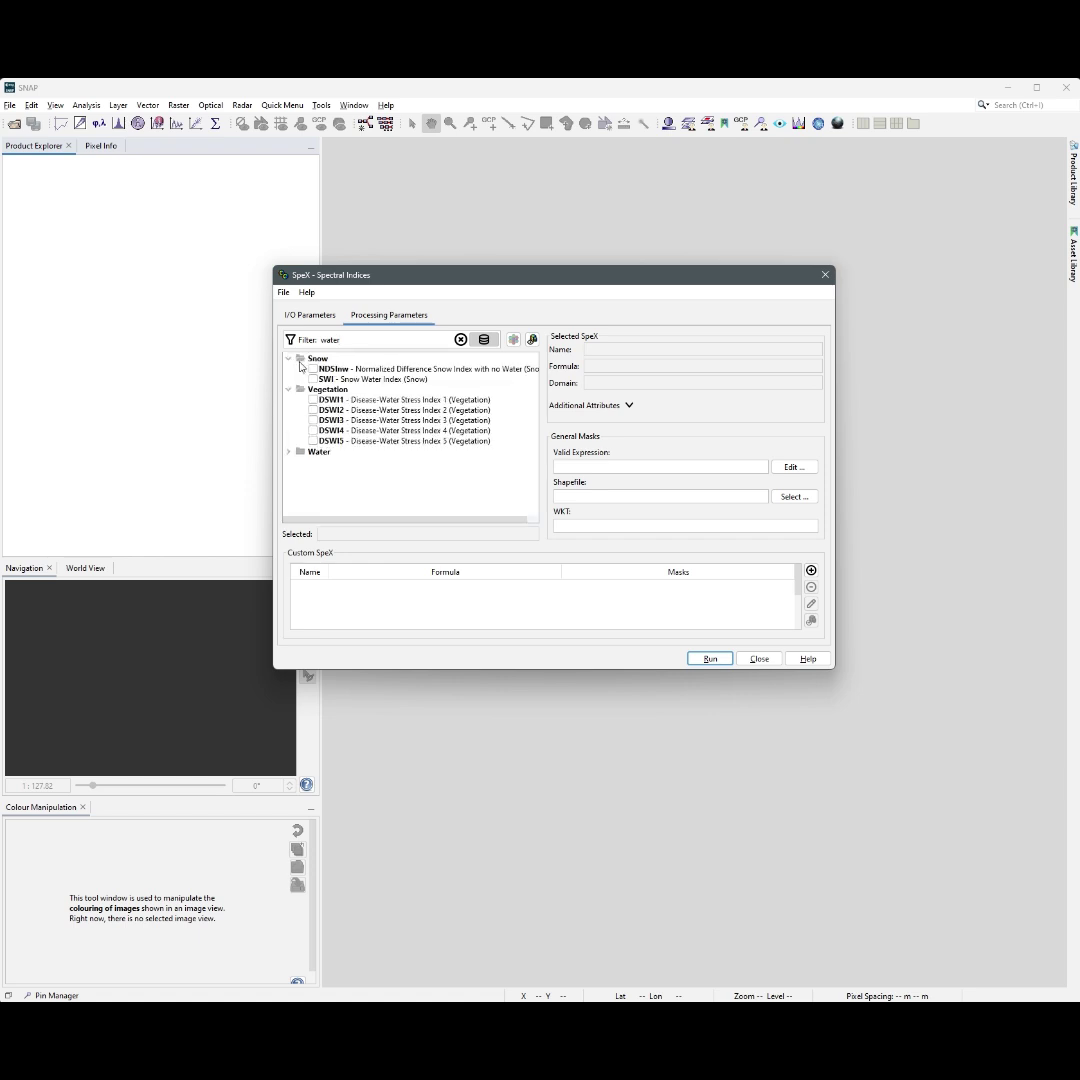
{"action": "left_click", "coordinate": [290, 458]}
{"action": "scroll", "coordinate": [316, 455], "scroll_direction": "down", "scroll_amount": 2}
{"action": "scroll", "coordinate": [318, 453], "scroll_direction": "up", "scroll_amount": 2}
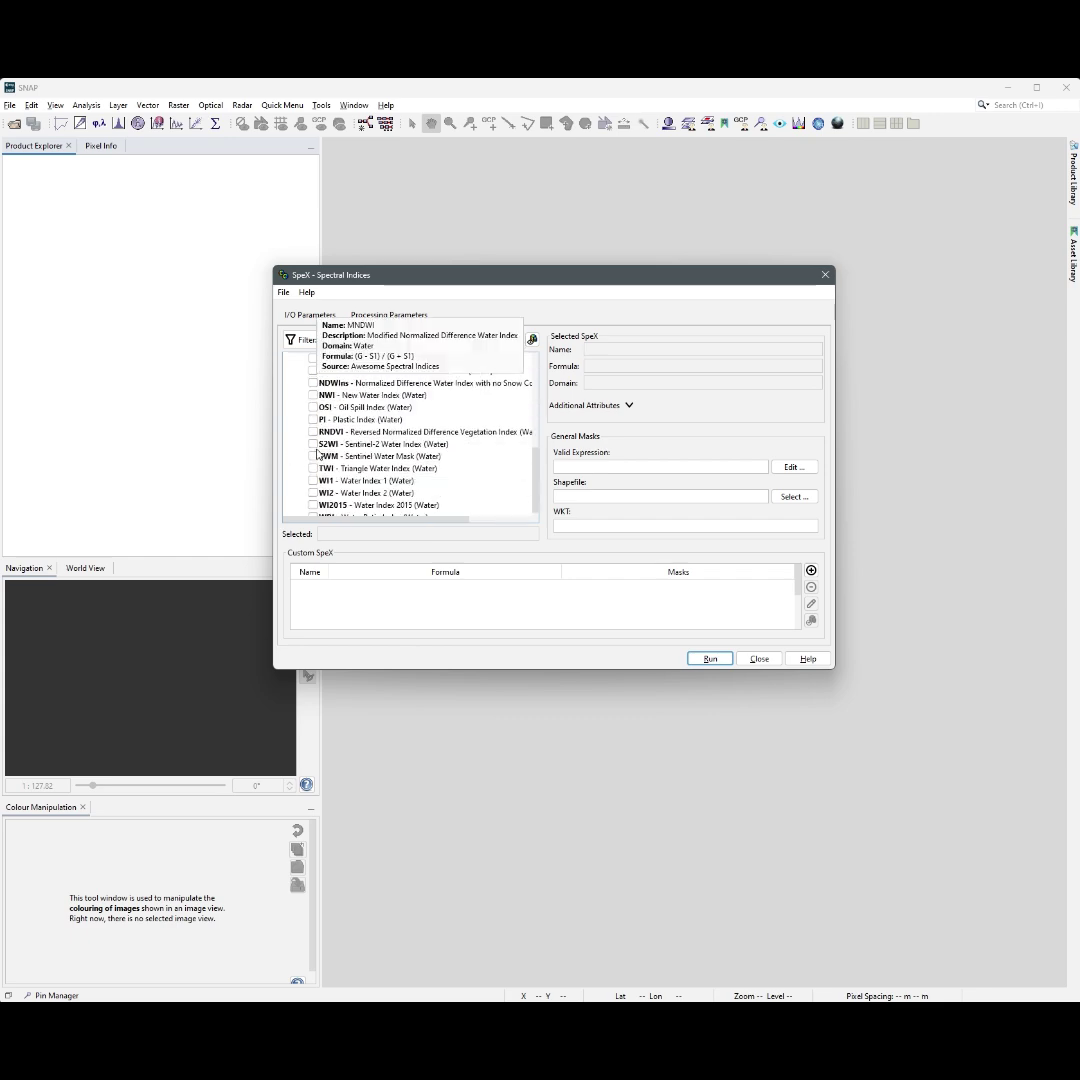
{"action": "scroll", "coordinate": [317, 455], "scroll_direction": "up", "scroll_amount": 2}
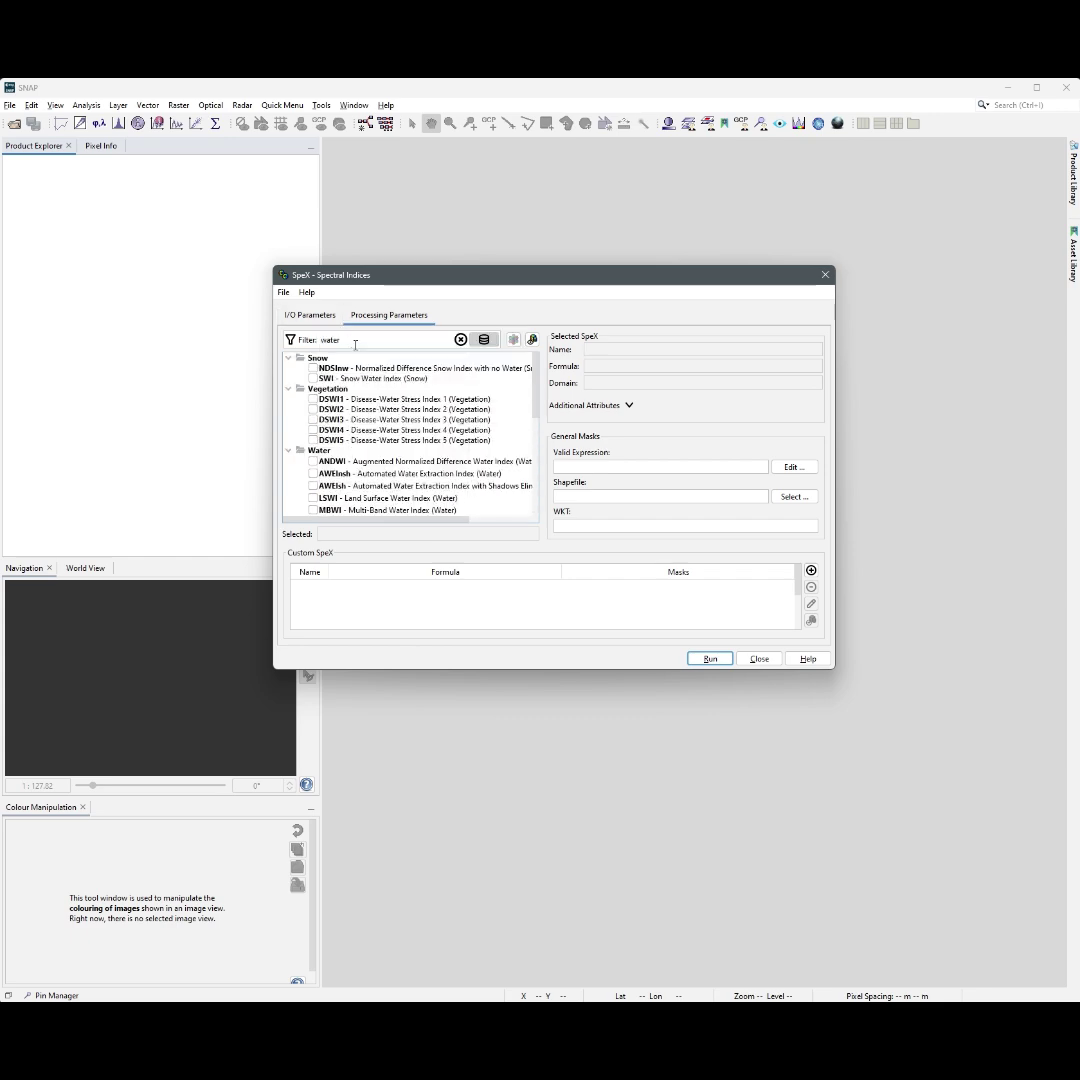
Examine the formula, symbols, reference and supported platforms of the DSWI2 vegetation index
{"action": "left_click", "coordinate": [368, 410]}
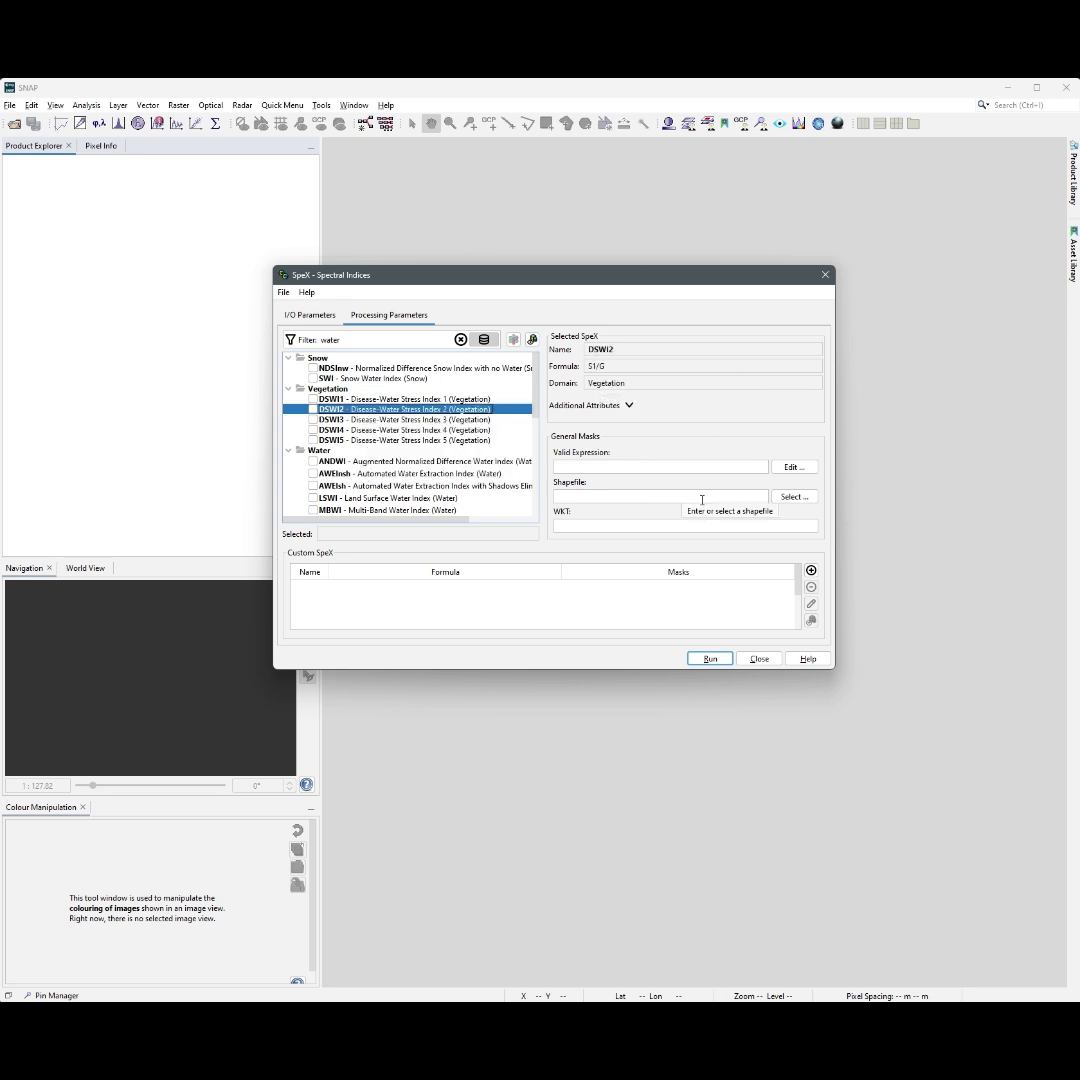
{"action": "left_click", "coordinate": [630, 406]}
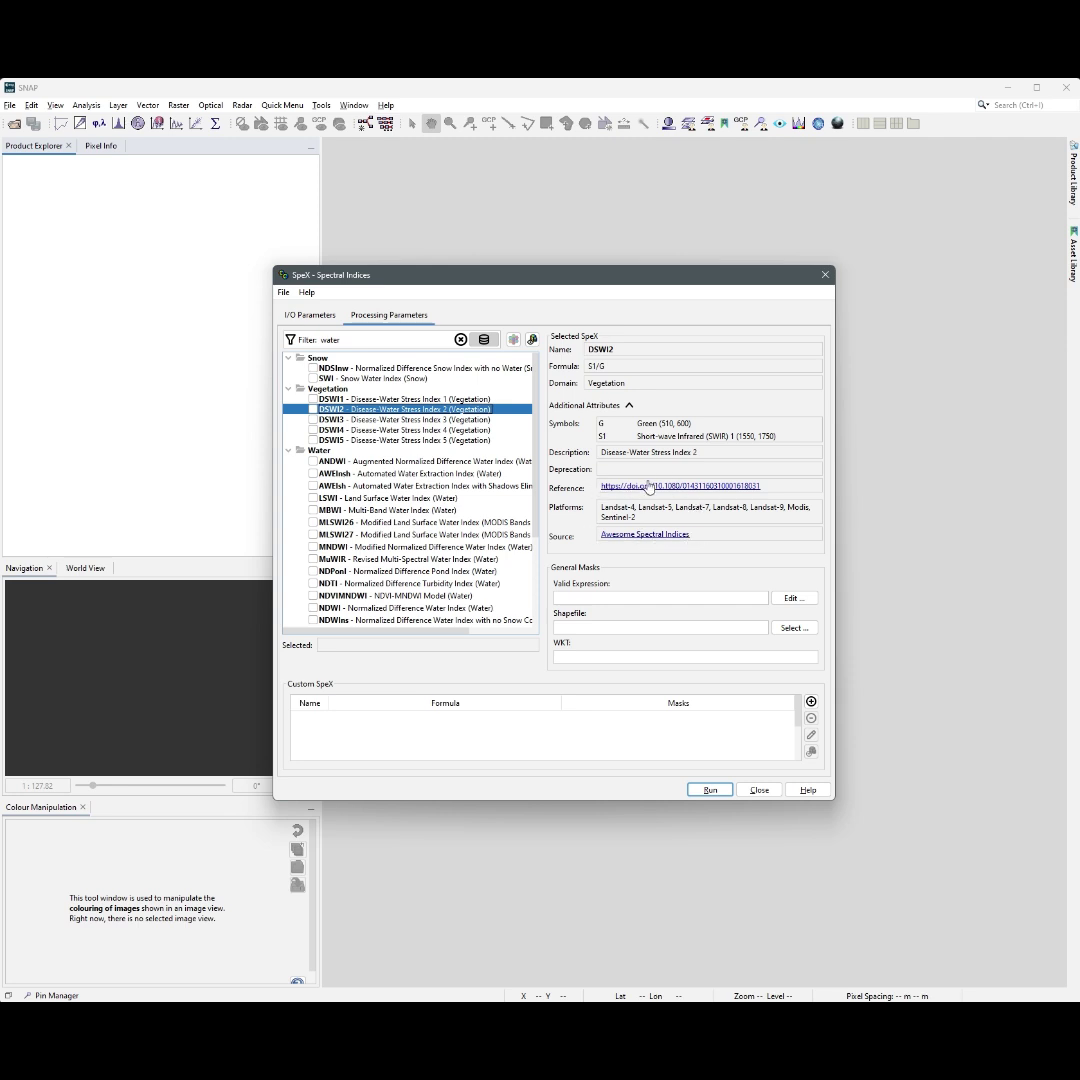
{"action": "left_click", "coordinate": [552, 406]}
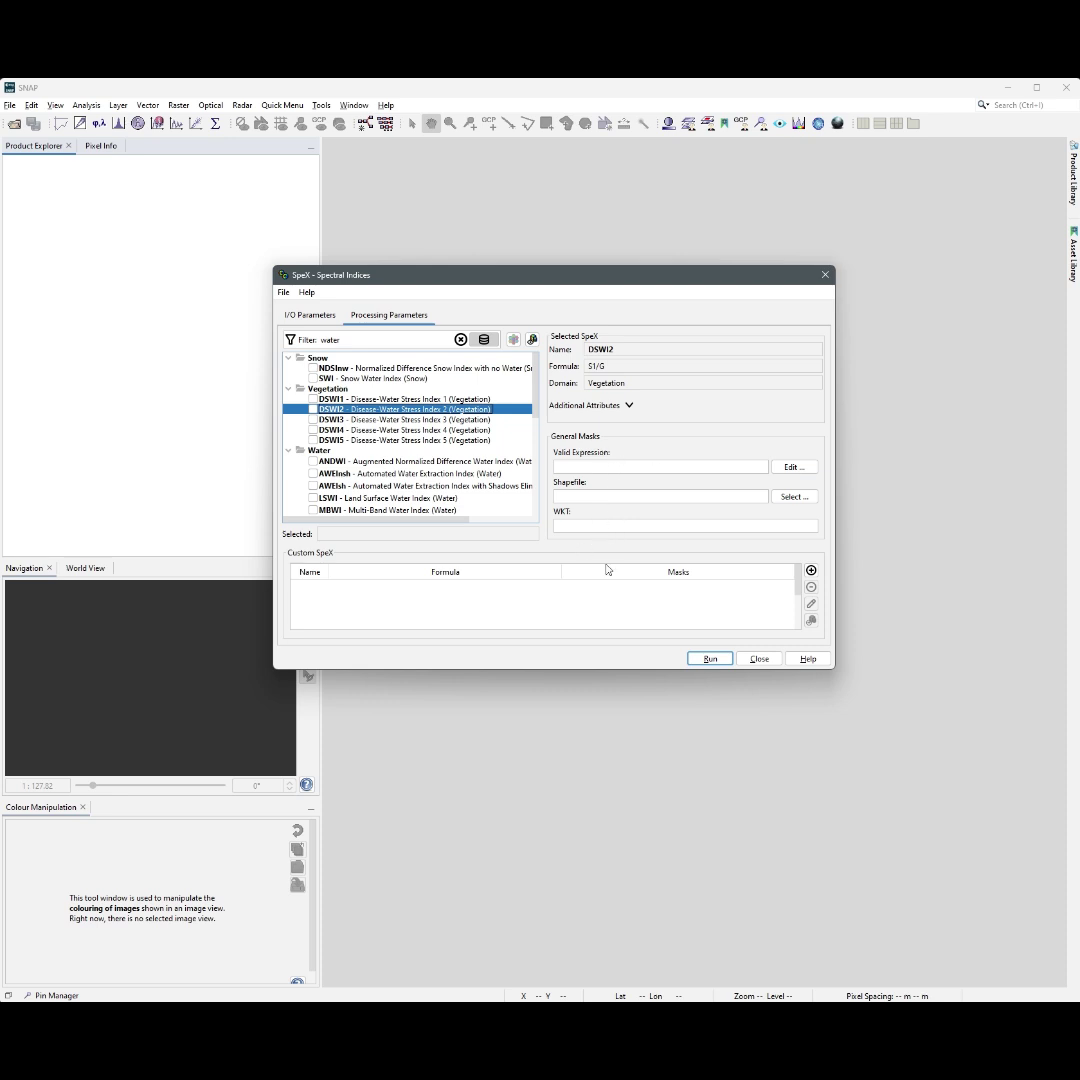
Start a new custom spectral index using the existing NDWI index as its template
{"action": "left_click", "coordinate": [811, 571]}
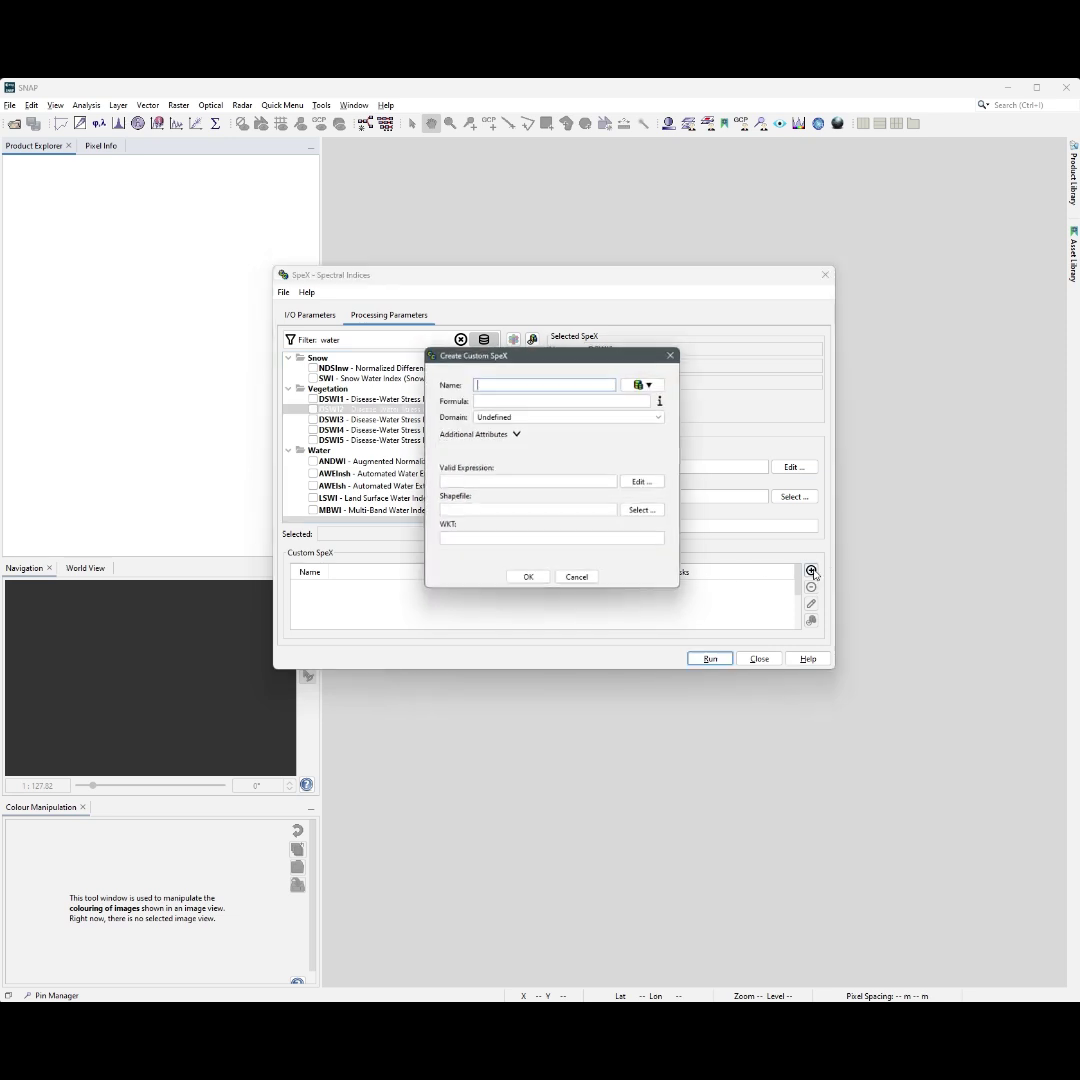
{"action": "left_click", "coordinate": [647, 383]}
{"action": "scroll", "coordinate": [652, 464], "scroll_direction": "down", "scroll_amount": 15}
{"action": "scroll", "coordinate": [652, 464], "scroll_direction": "down", "scroll_amount": 10}
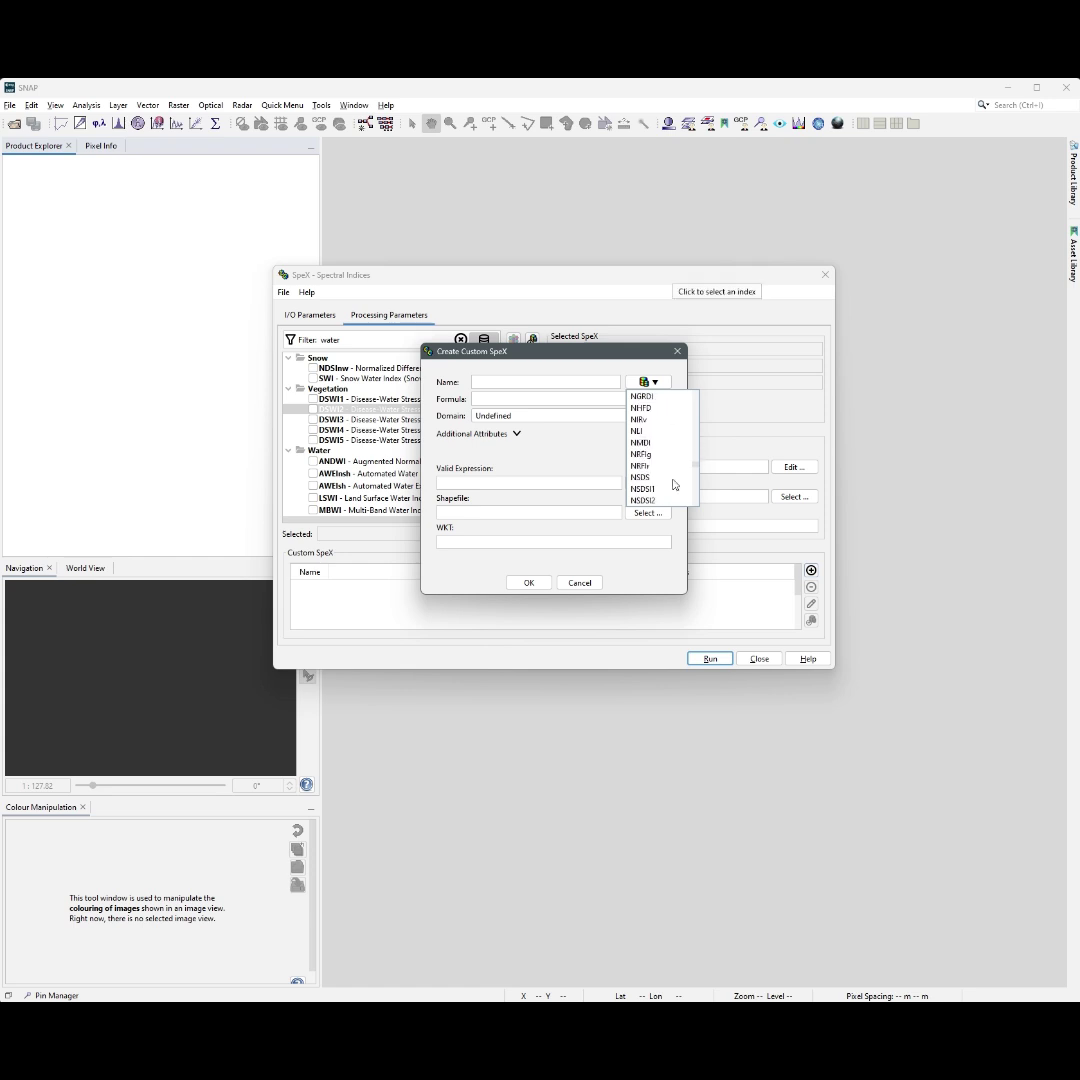
{"action": "scroll", "coordinate": [670, 484], "scroll_direction": "up", "scroll_amount": 3}
{"action": "left_click", "coordinate": [669, 485]}
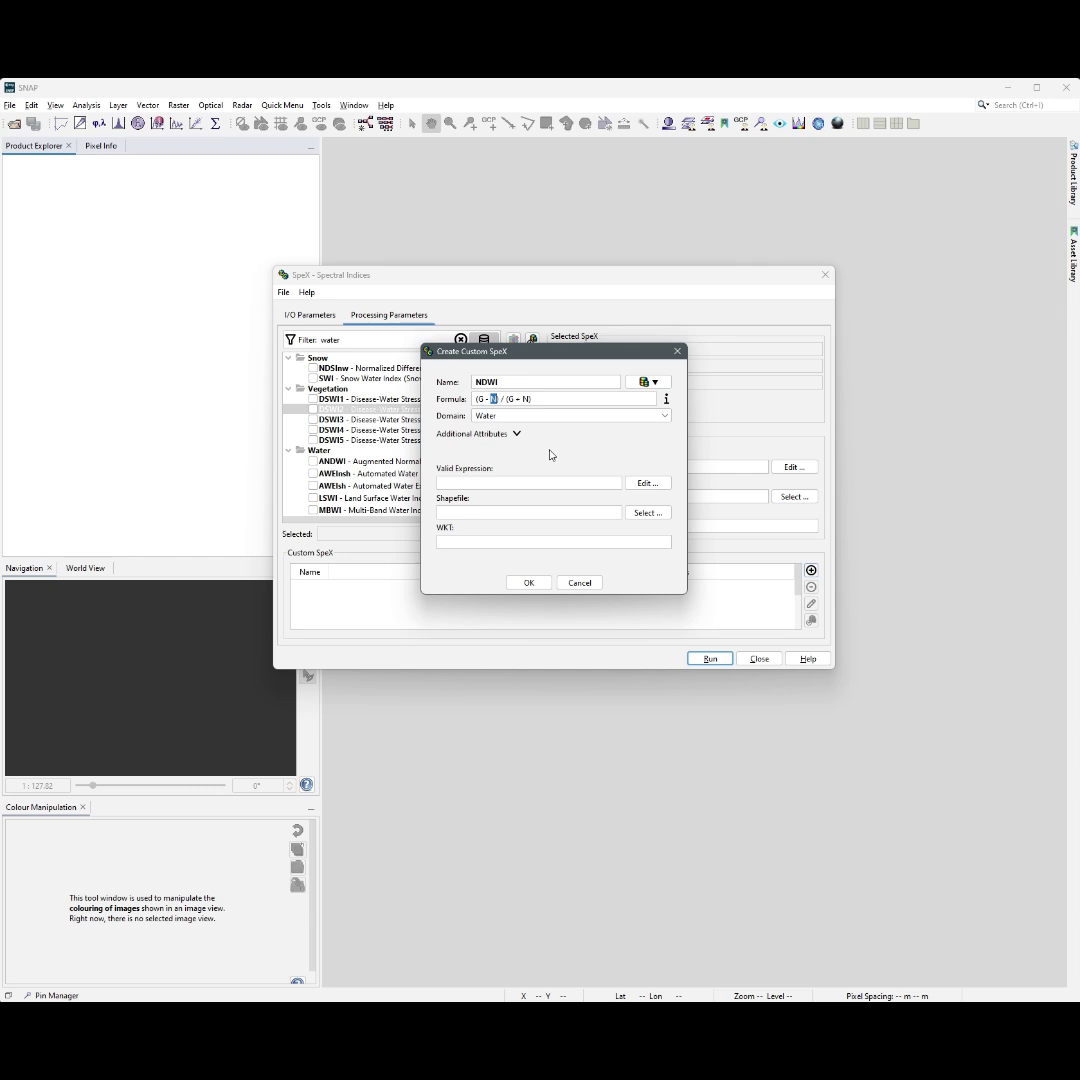
Change the custom index formula to (G - B8A) / (G + B8A), set its valid expression to B8A < 0.07, and save it
{"action": "type", "text": "B8A"}
{"action": "left_click", "coordinate": [508, 486]}
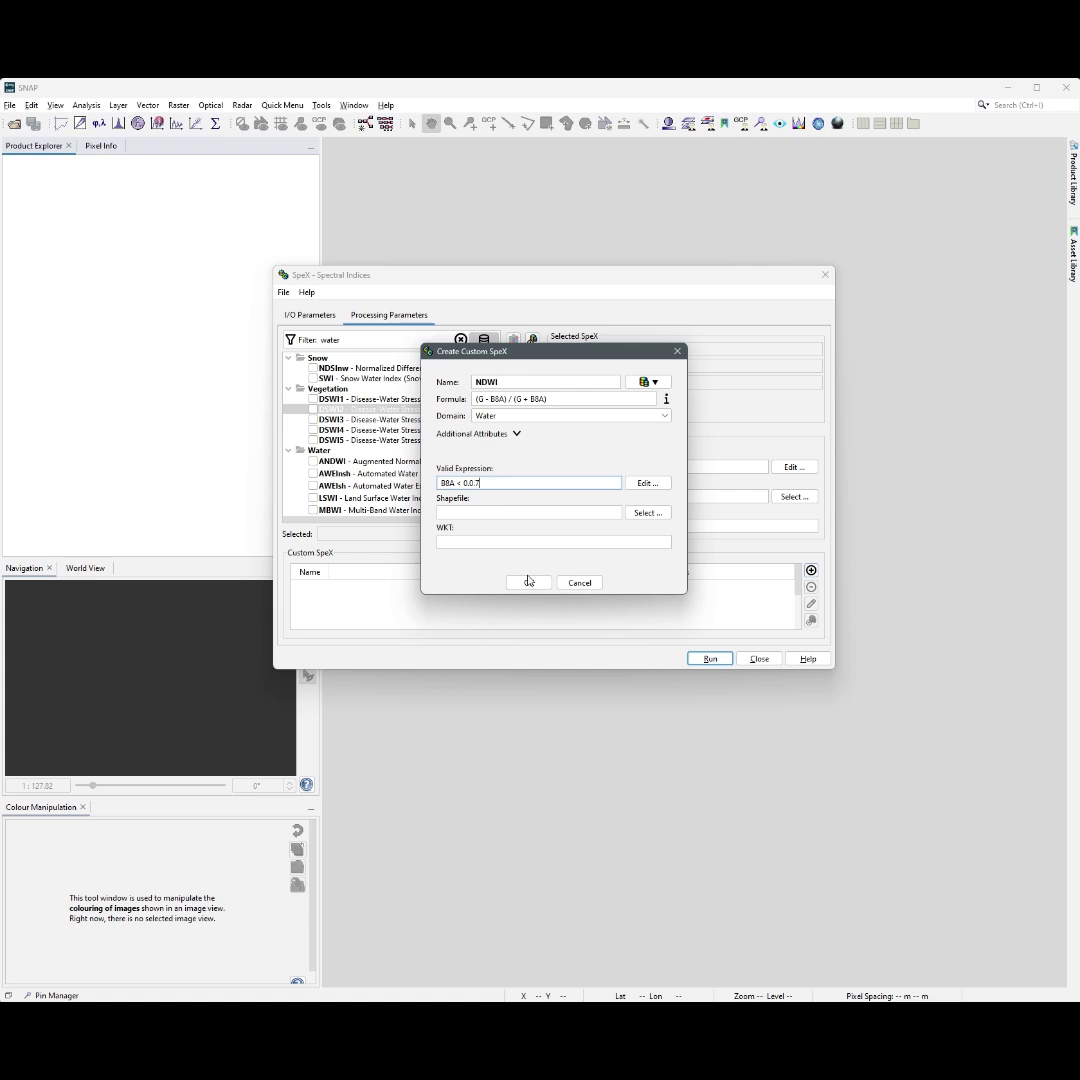
{"action": "key", "text": "Left"}
{"action": "key", "text": "BackSpace"}
{"action": "left_click", "coordinate": [529, 584]}
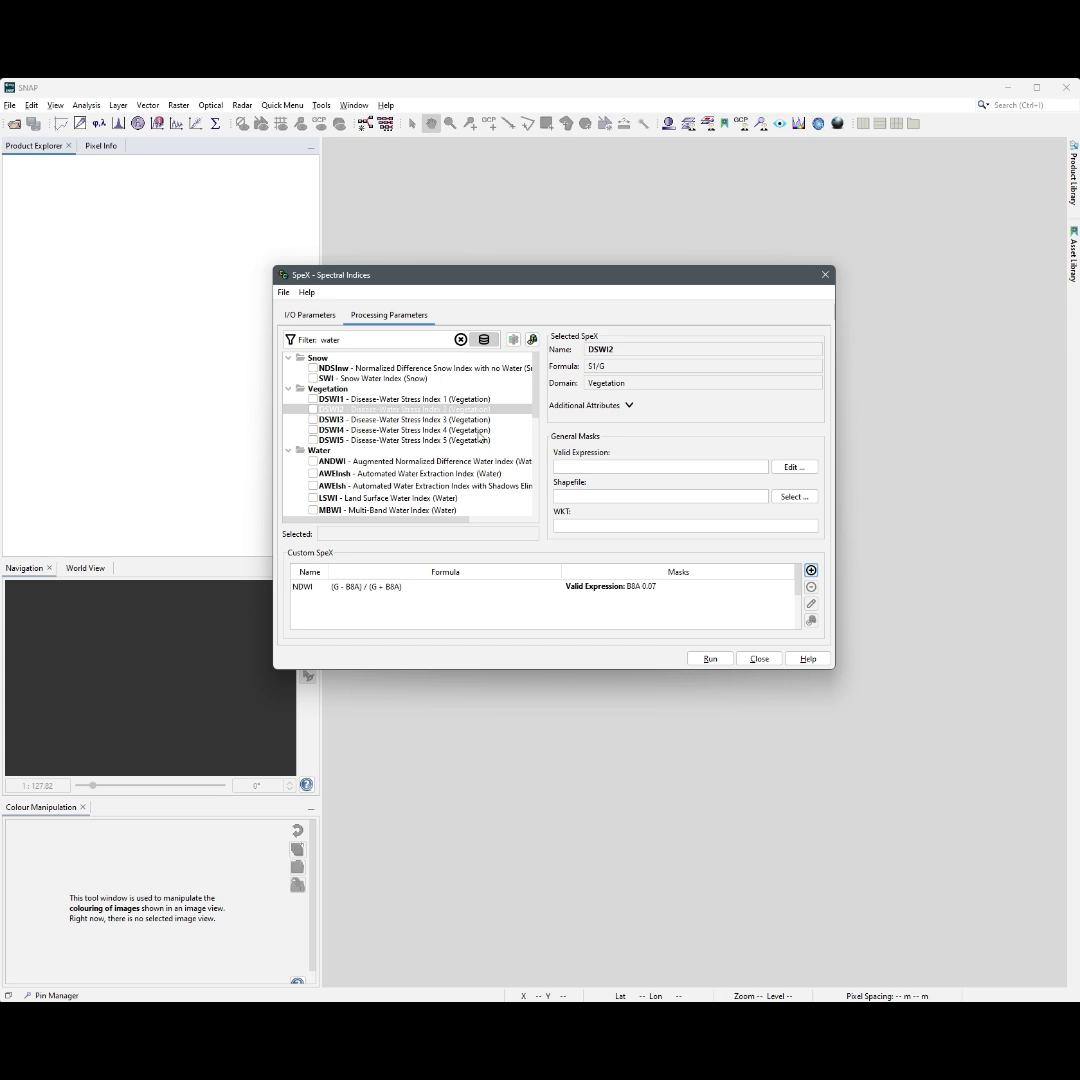
Select the predefined NDWI water index for processing and rename the custom index to MyNDWI
{"action": "scroll", "coordinate": [538, 376], "scroll_direction": "down", "scroll_amount": 6}
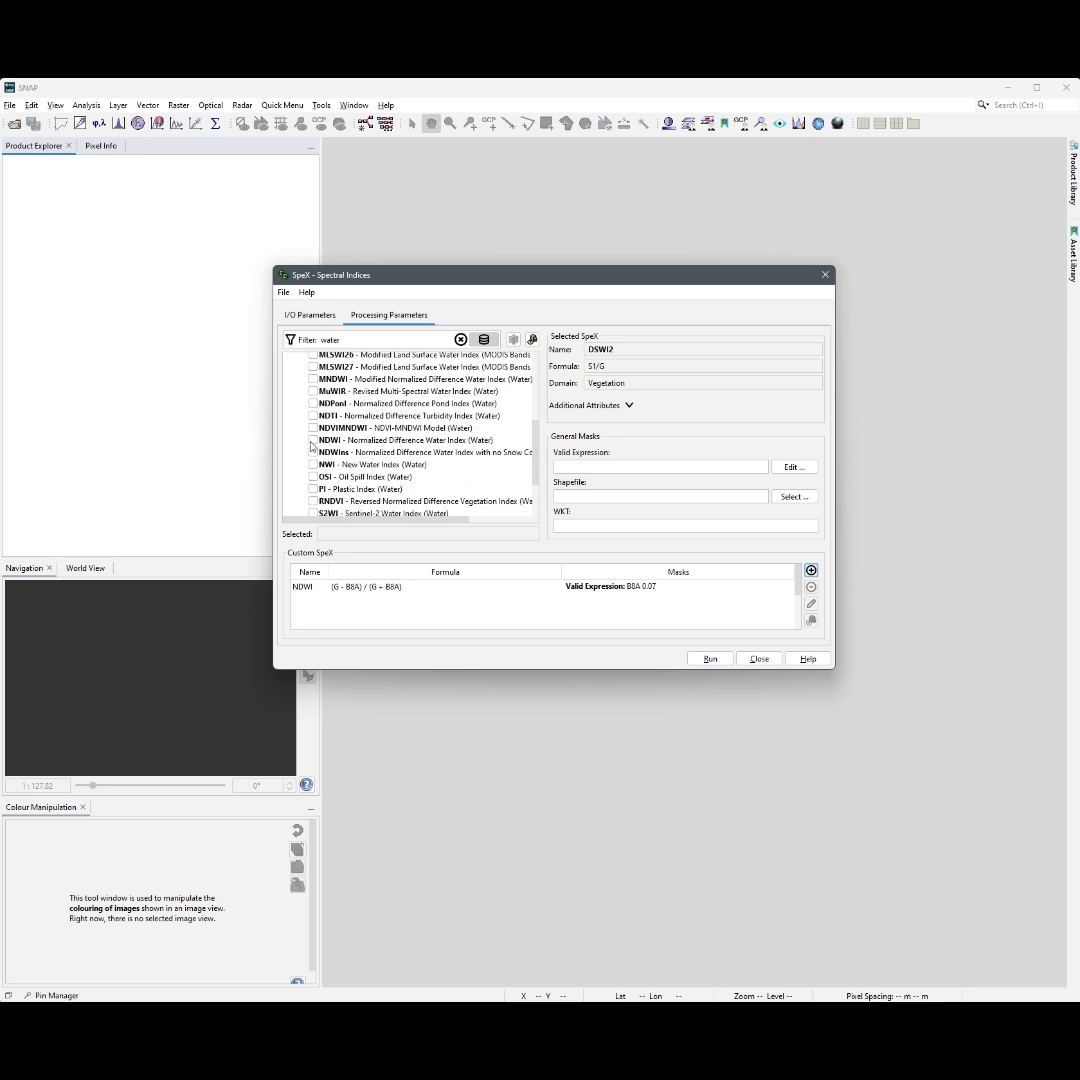
{"action": "left_click", "coordinate": [312, 440]}
{"action": "left_click", "coordinate": [680, 587]}
{"action": "left_click", "coordinate": [811, 603]}
{"action": "left_click", "coordinate": [514, 382]}
{"action": "key", "text": "Home"}
{"action": "type", "text": "My"}
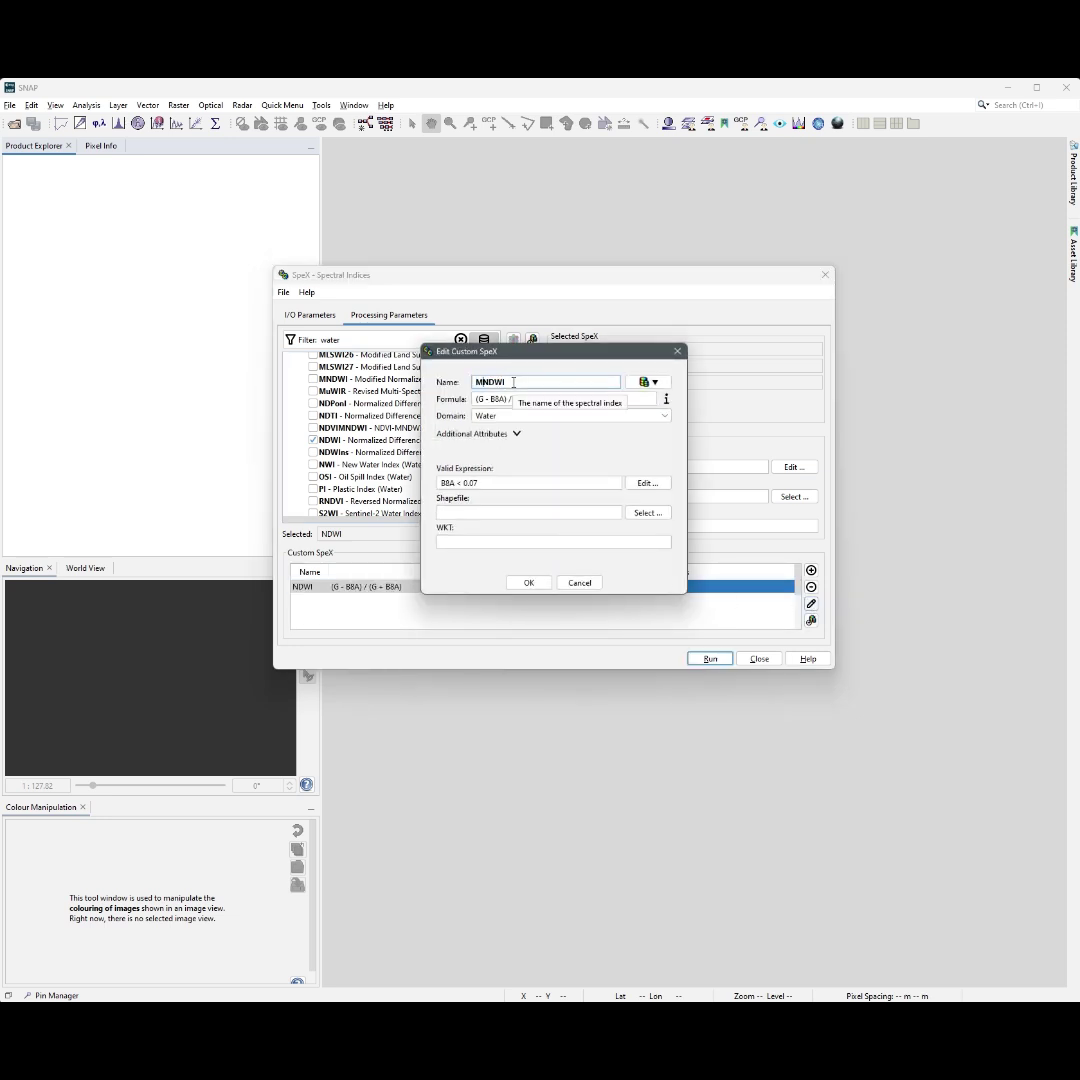
{"action": "left_click", "coordinate": [529, 583]}
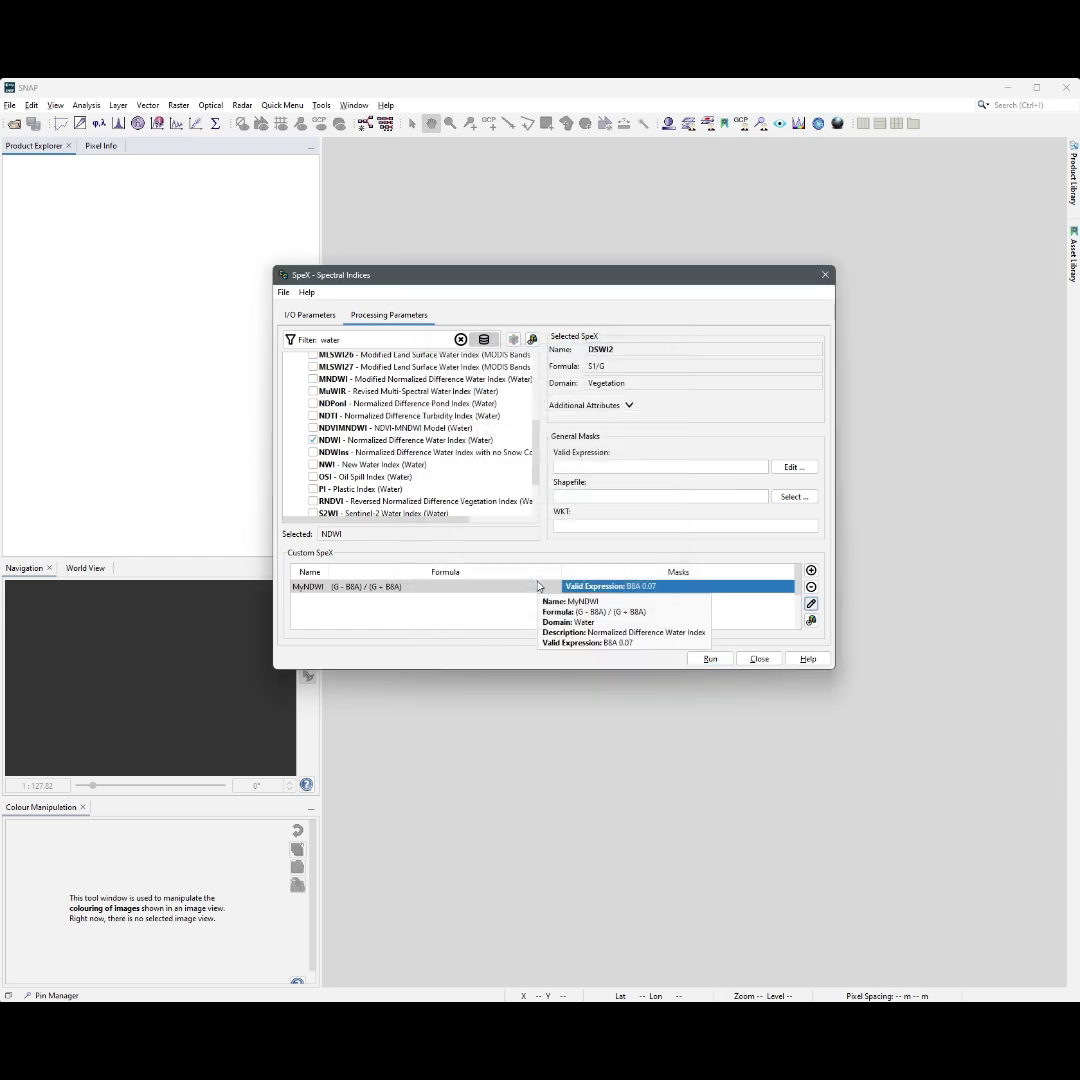
Run the spectral index processing and close the processor dialog when it completes
{"action": "left_click", "coordinate": [712, 660]}
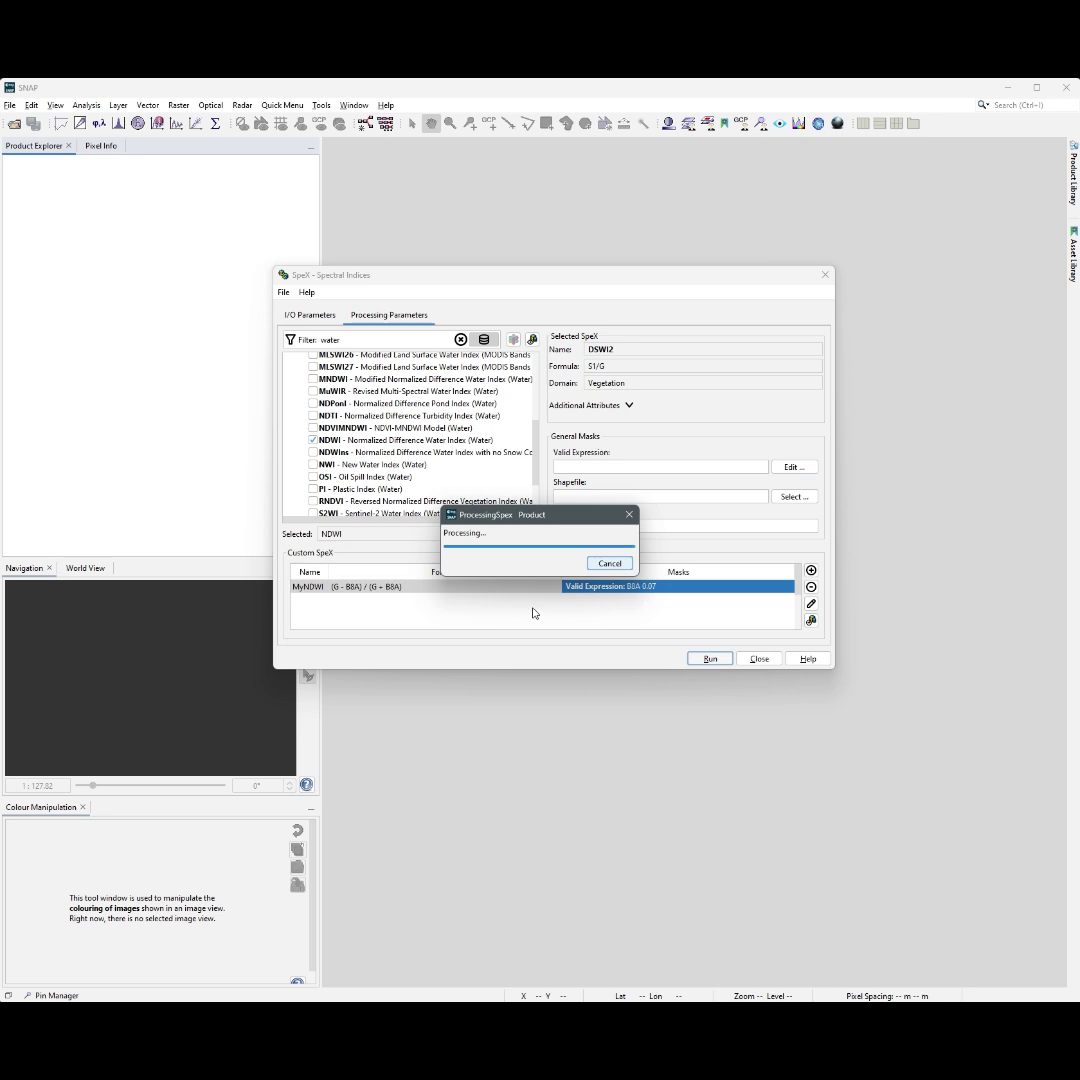
{"action": "left_click", "coordinate": [697, 569]}
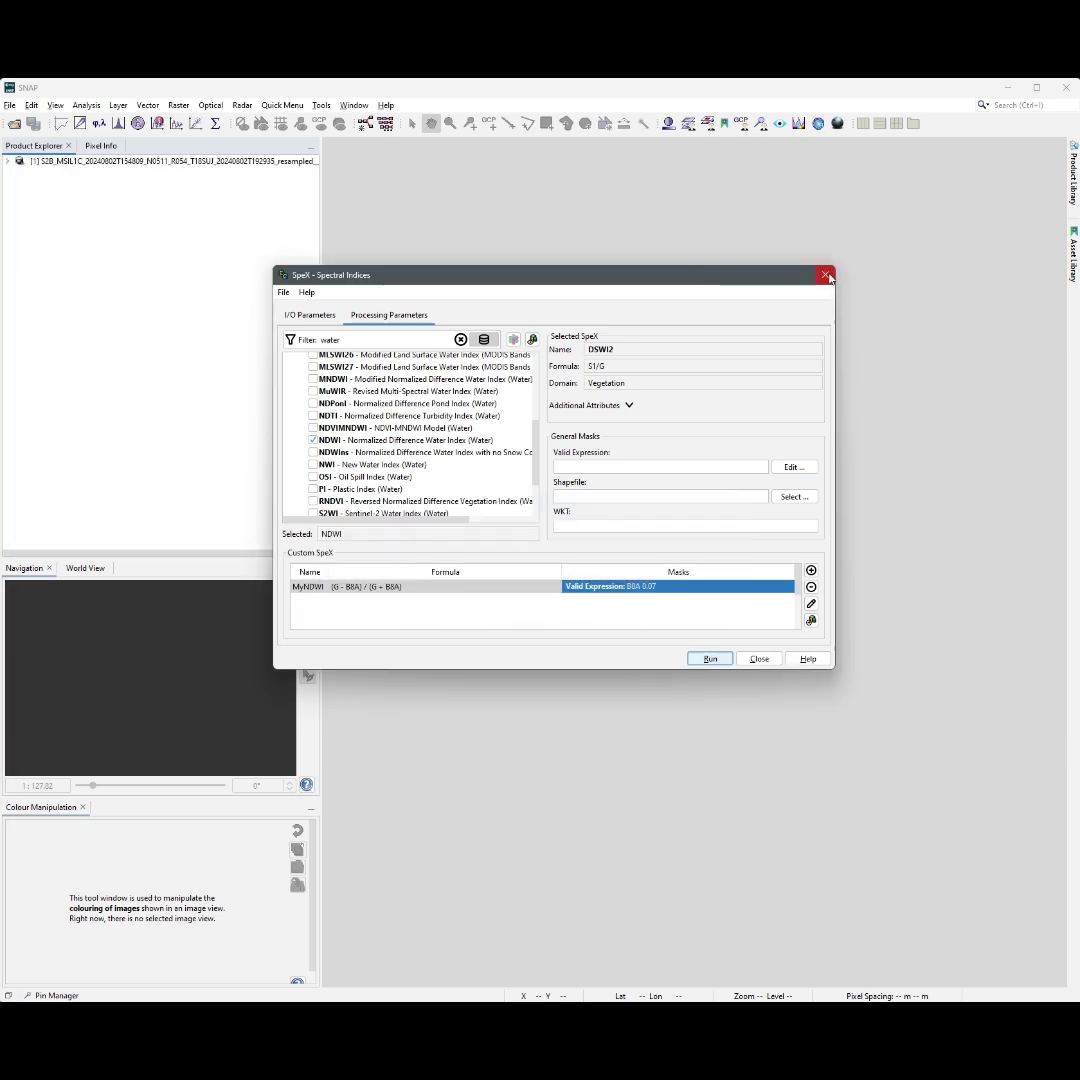
{"action": "left_click", "coordinate": [825, 274]}
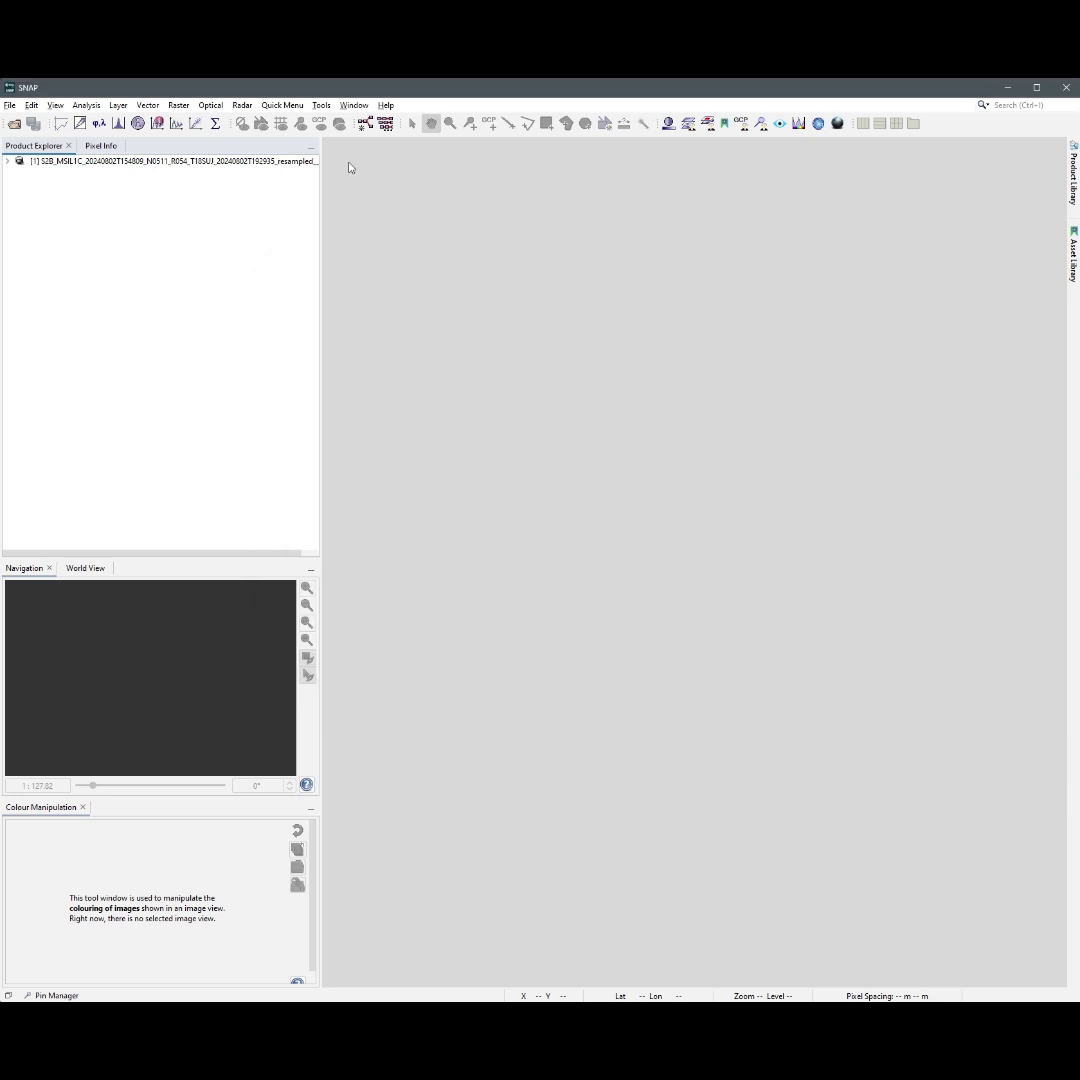
Inspect the output product's bands and open the MyNDWI entry of its Spectral Indices metadata
{"action": "left_click", "coordinate": [8, 161]}
{"action": "left_click", "coordinate": [19, 197]}
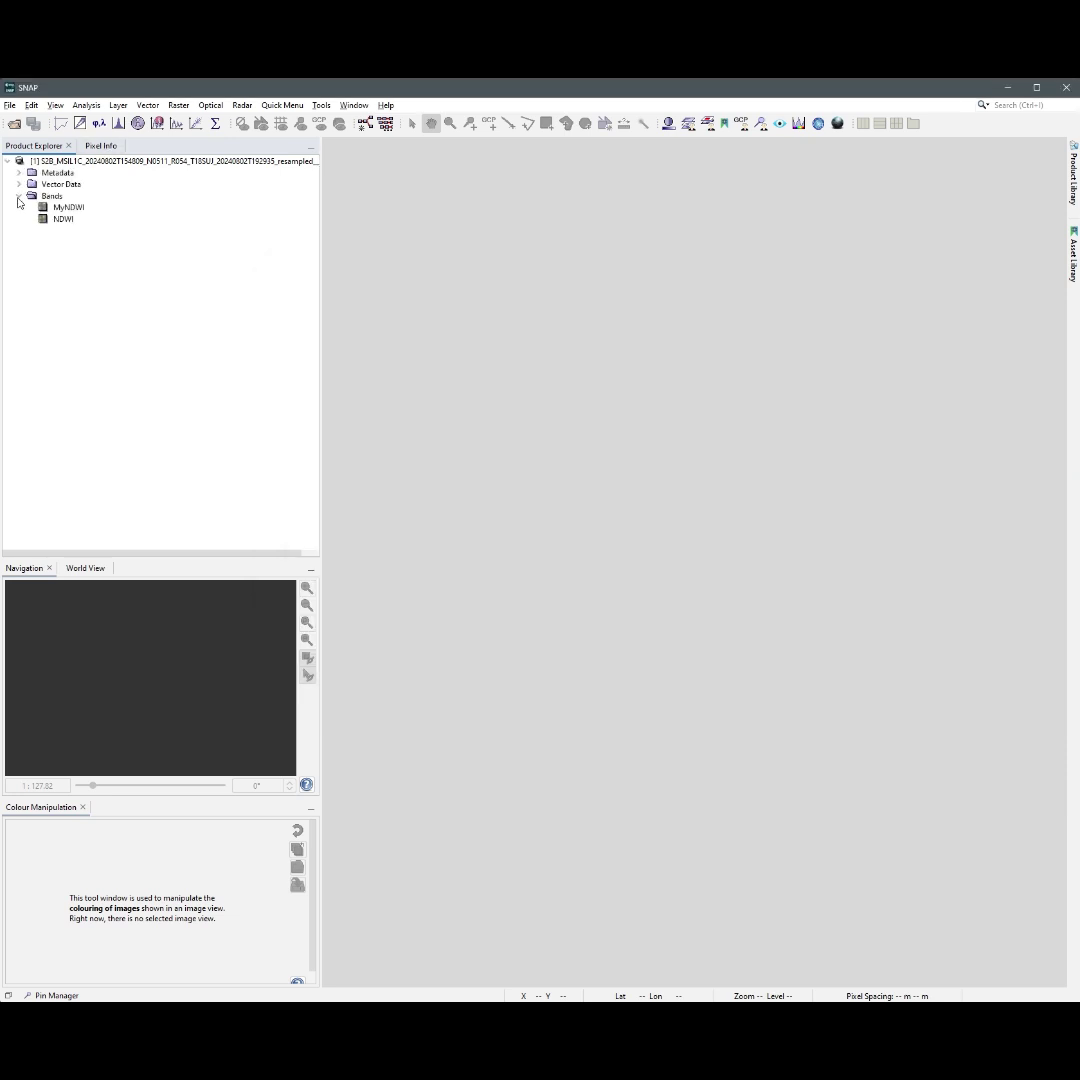
{"action": "left_click", "coordinate": [58, 208]}
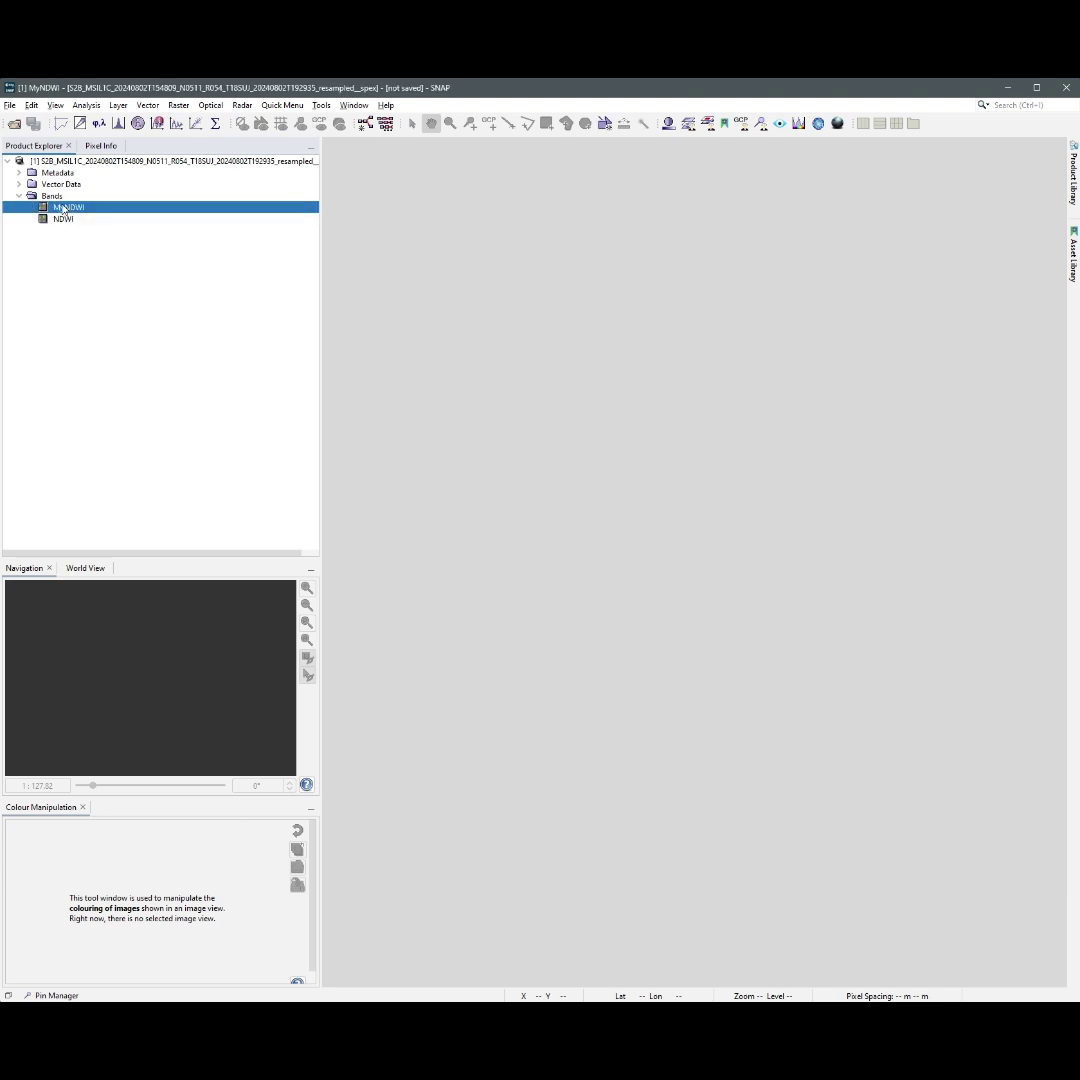
{"action": "left_click", "coordinate": [19, 173]}
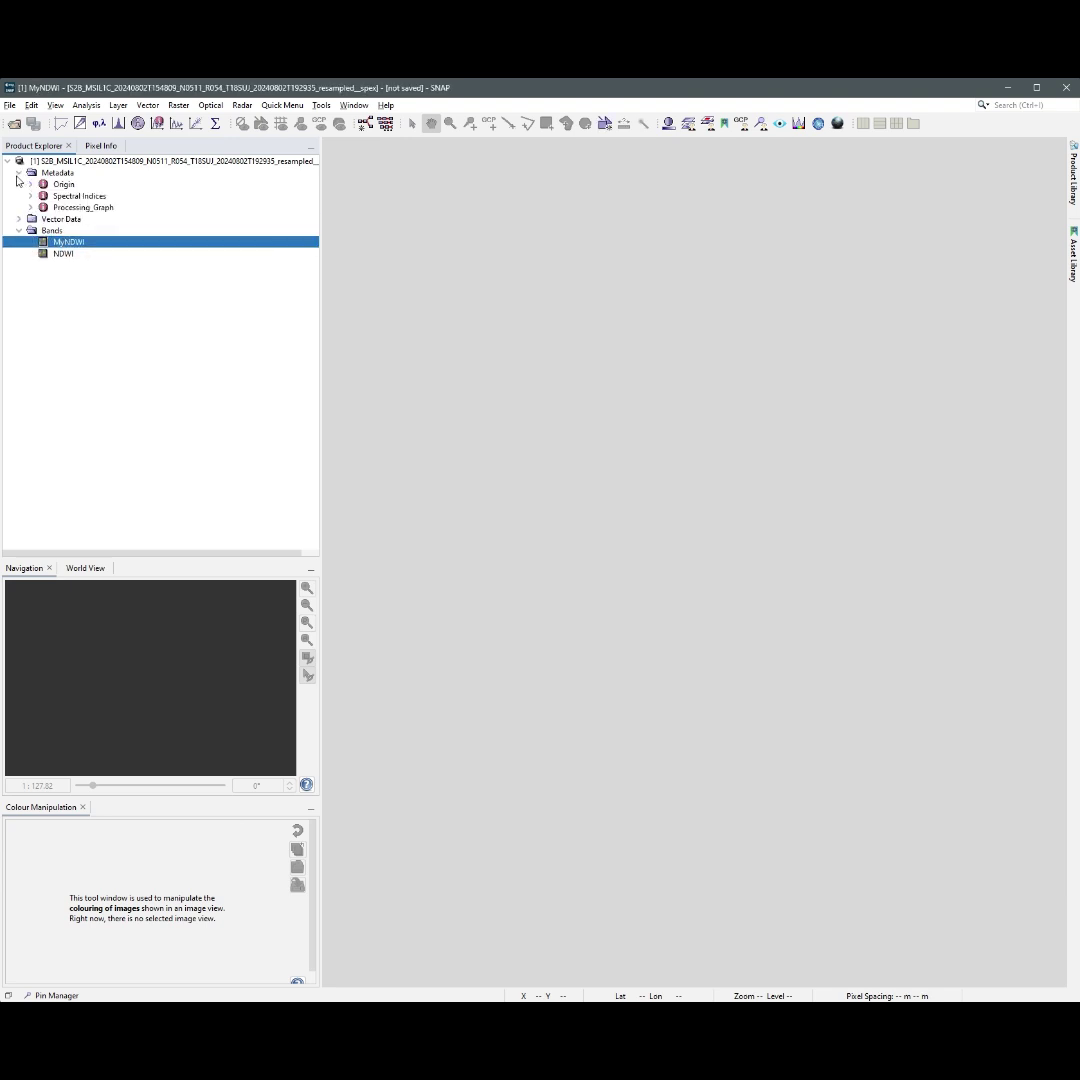
{"action": "left_click", "coordinate": [55, 197]}
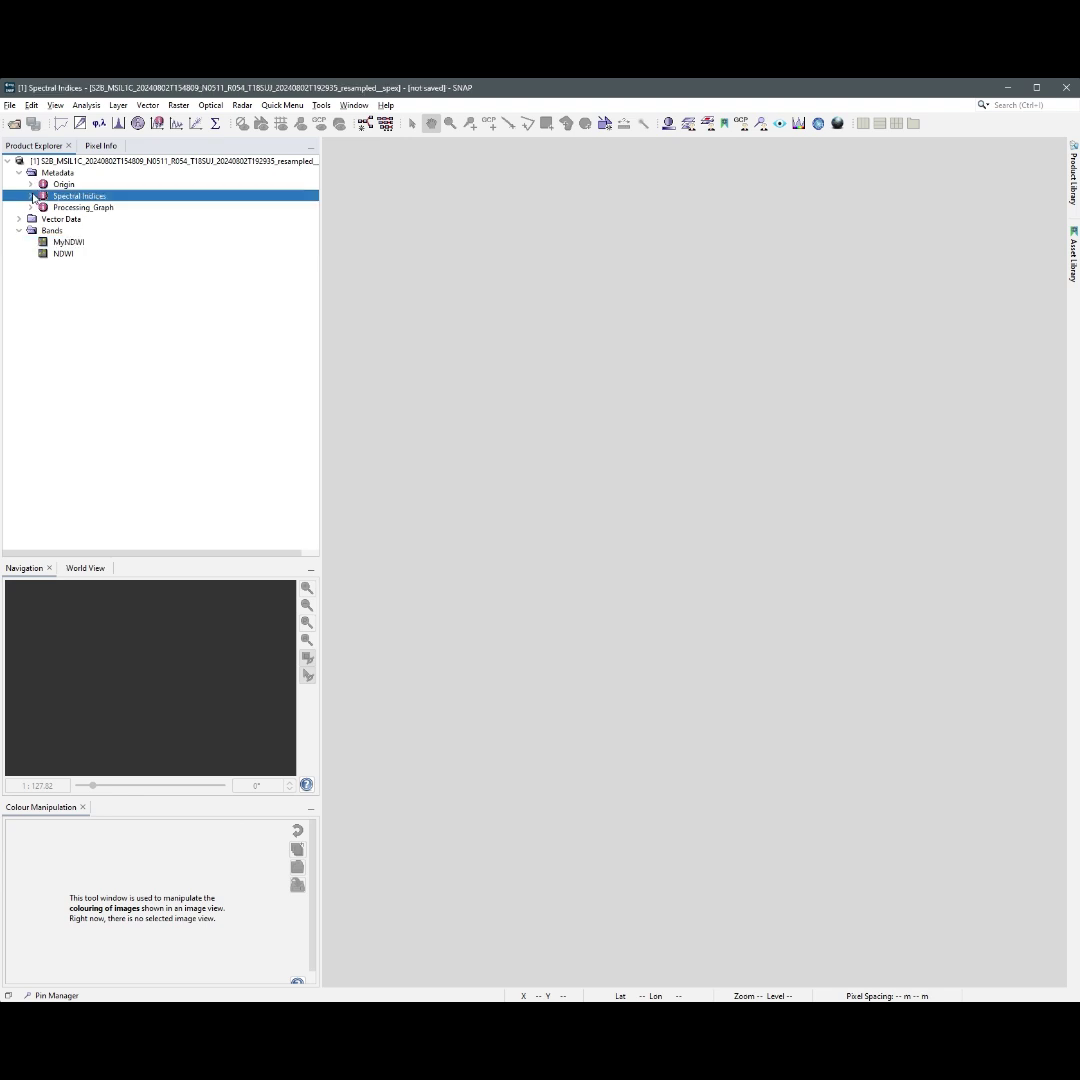
{"action": "left_click", "coordinate": [31, 196]}
{"action": "left_click", "coordinate": [75, 208]}
{"action": "double_click", "coordinate": [75, 208]}
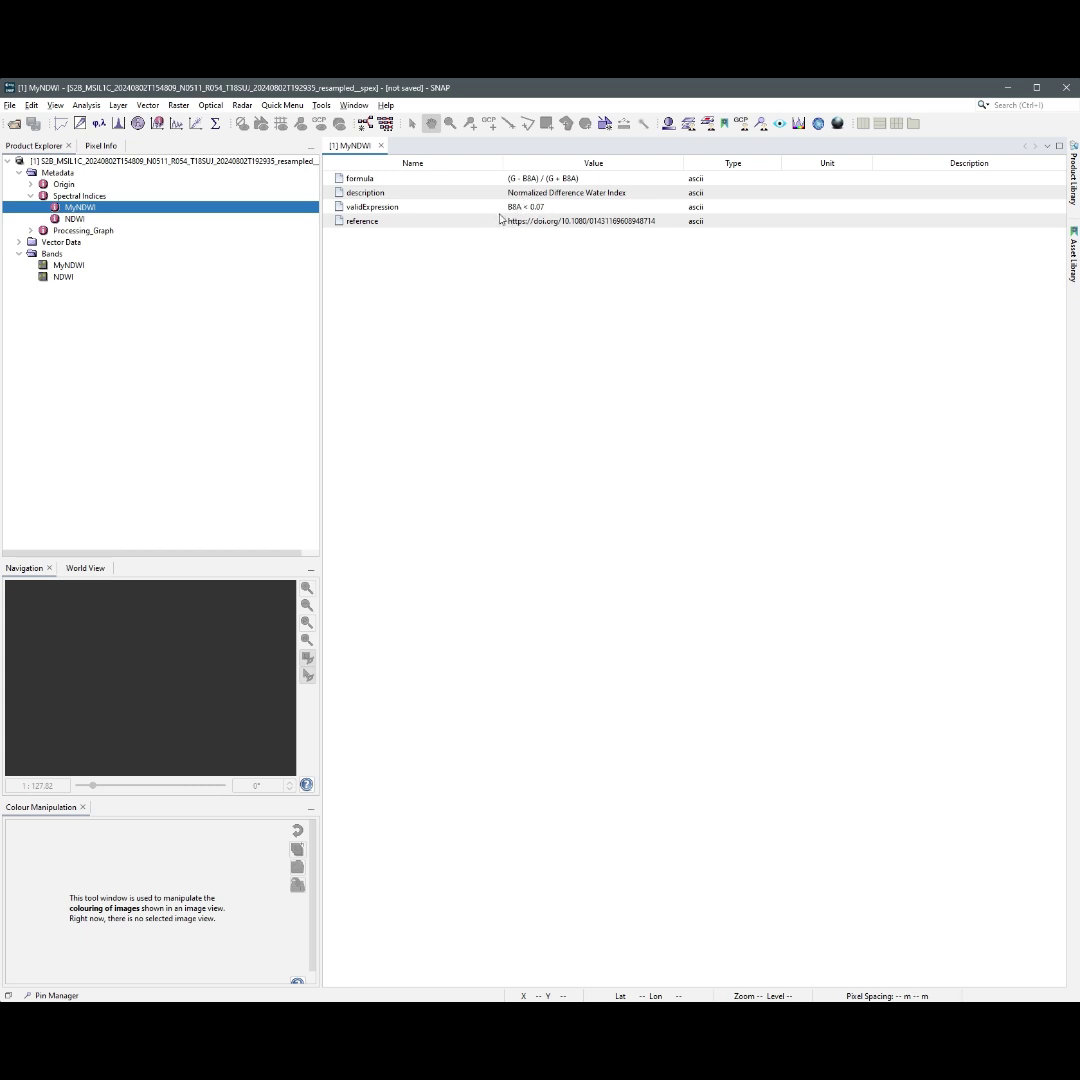
Display the MyNDWI and NDWI bands as images to compare the results
{"action": "double_click", "coordinate": [62, 267]}
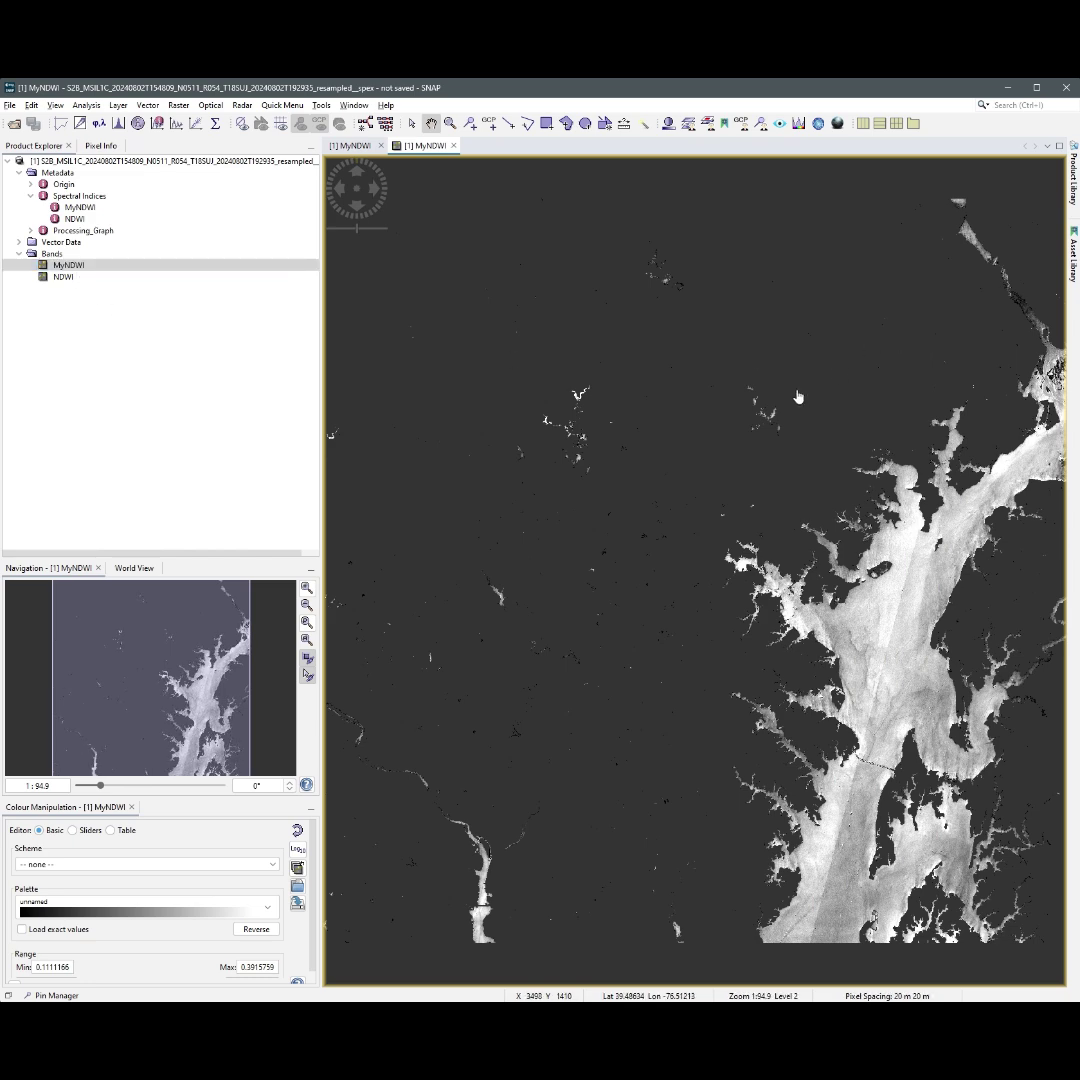
{"action": "left_click", "coordinate": [67, 279]}
{"action": "double_click", "coordinate": [68, 282]}
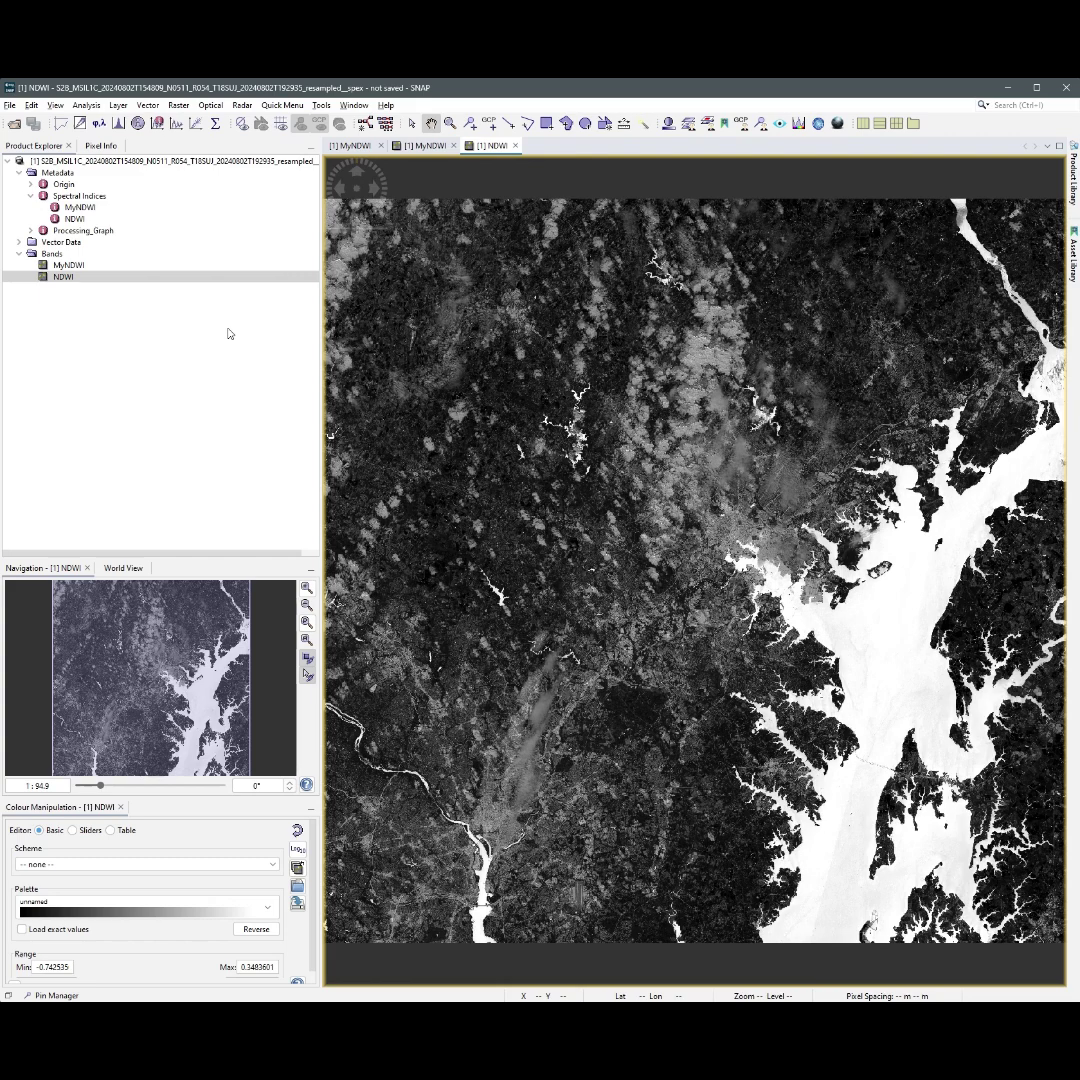
Reopen the SpeX Processor and open the SpeX database manager from its processing parameters
{"action": "left_click", "coordinate": [219, 106]}
{"action": "mouse_move", "coordinate": [235, 148]}
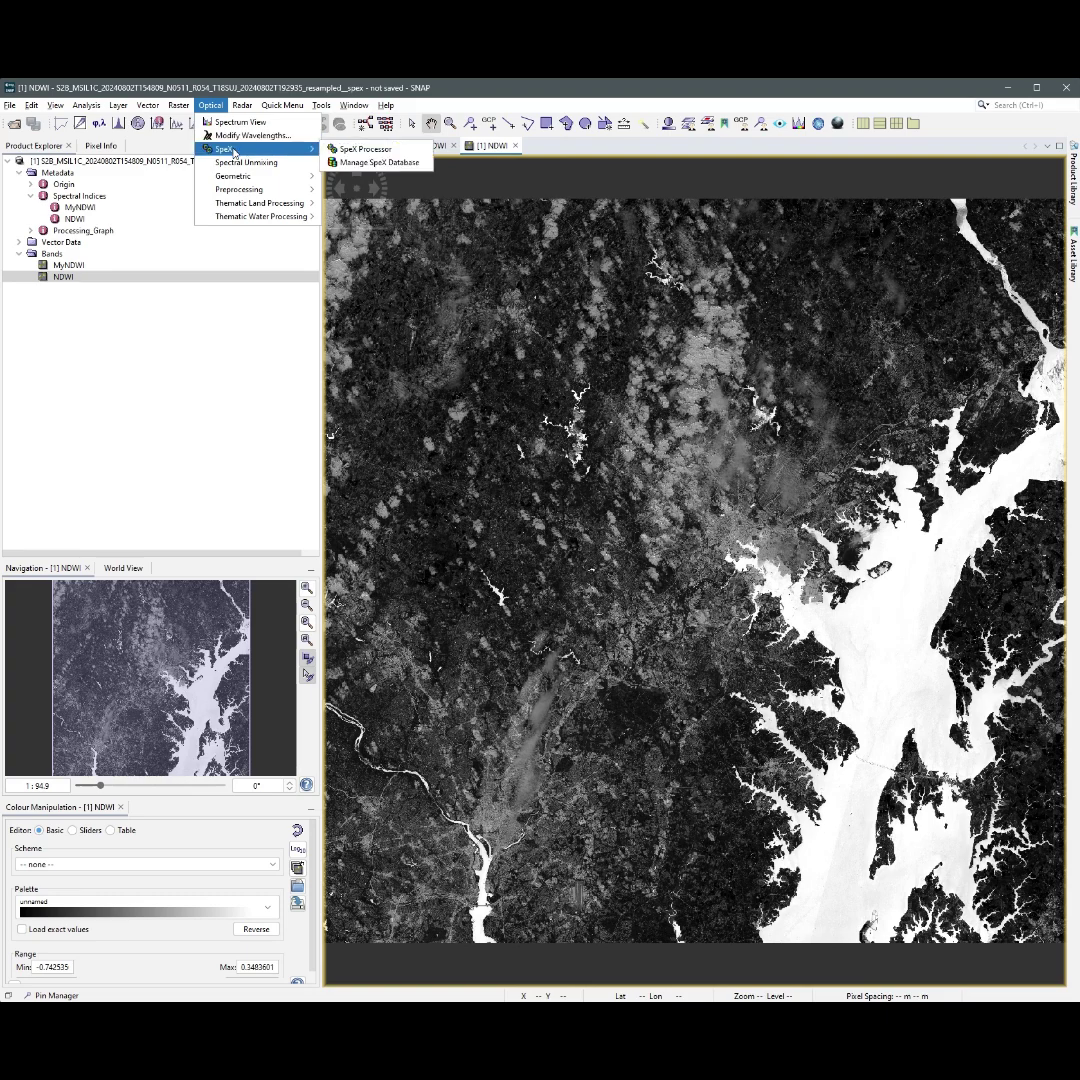
{"action": "left_click", "coordinate": [368, 149]}
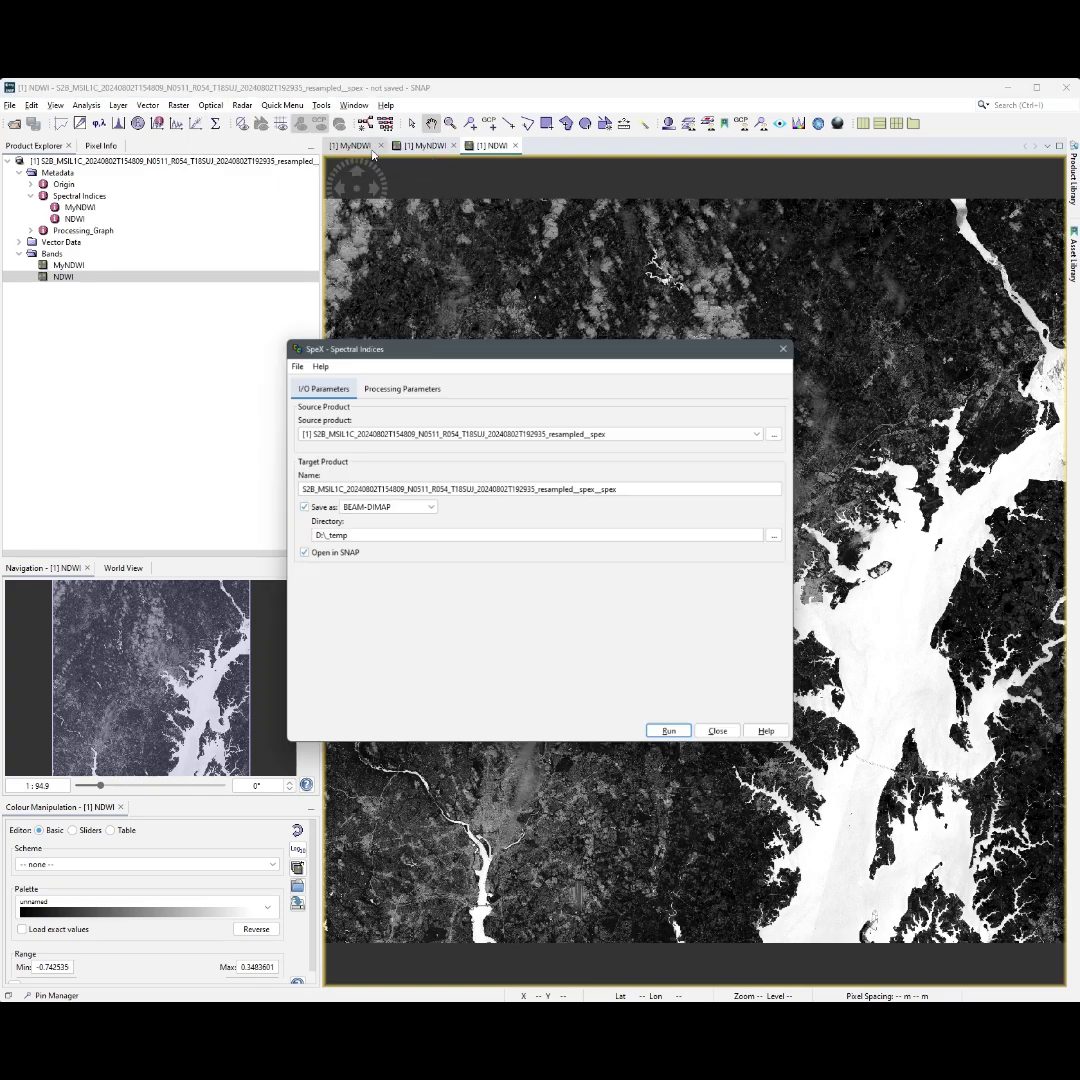
{"action": "left_click", "coordinate": [388, 386]}
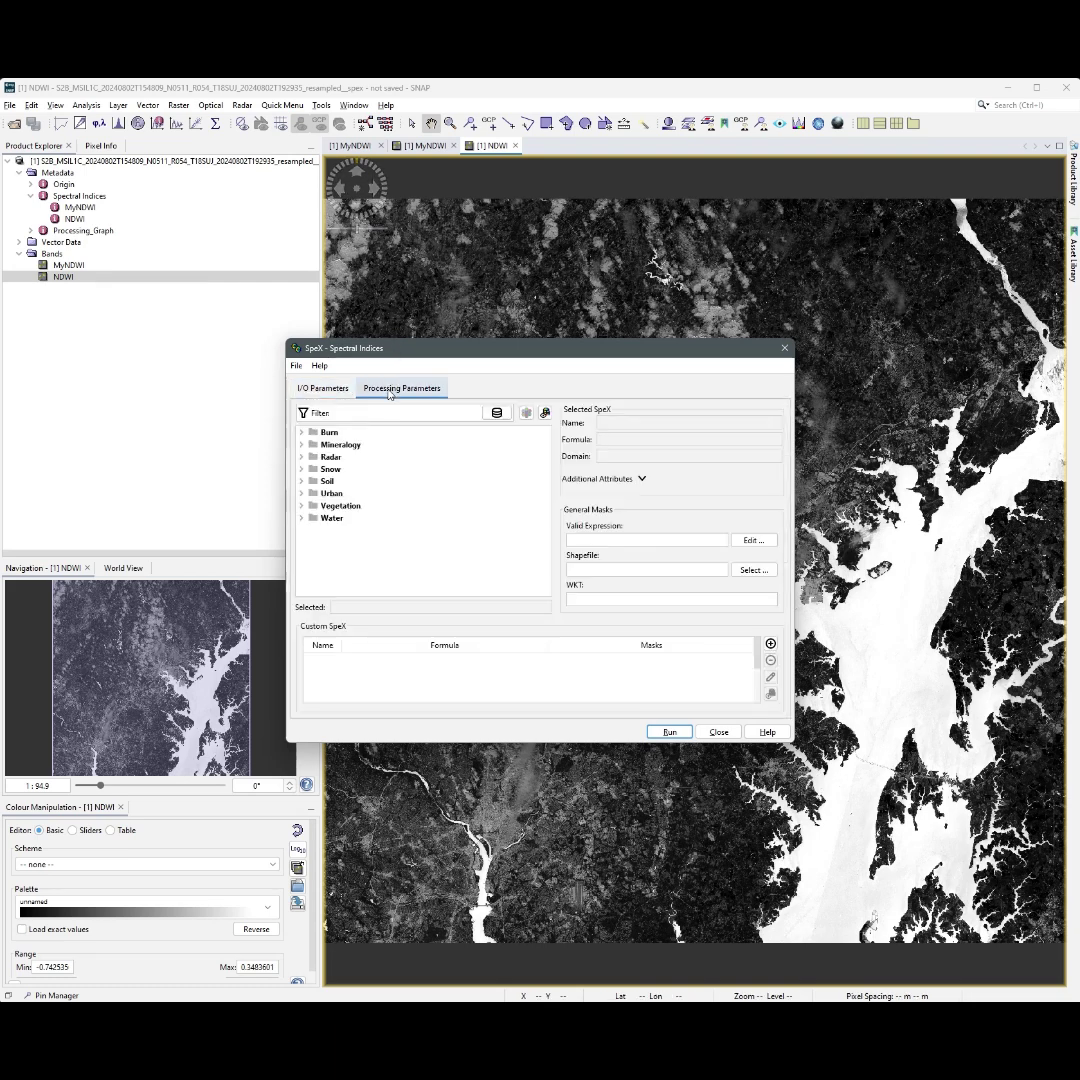
{"action": "left_click", "coordinate": [545, 414]}
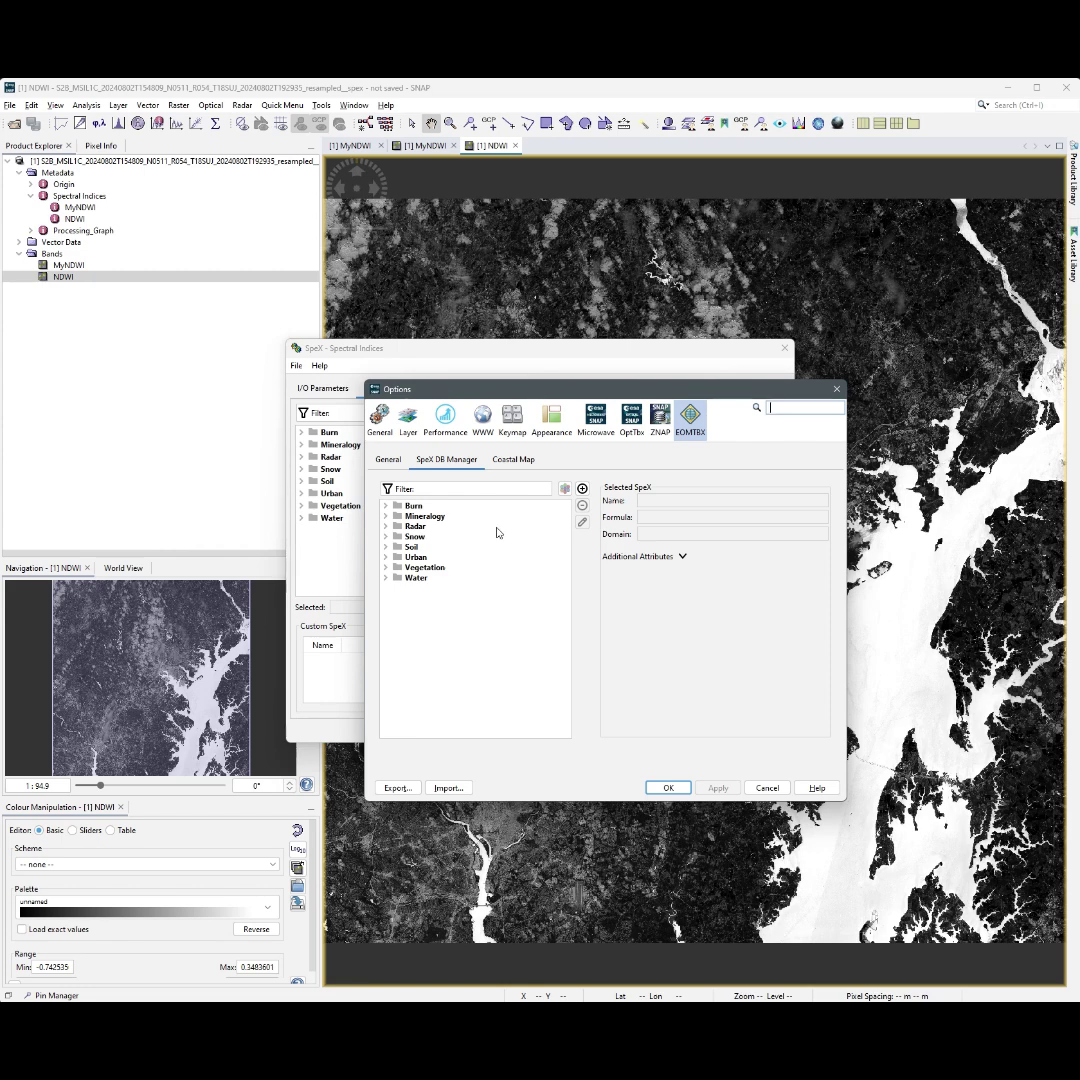
Add a custom index to the SpeX database from the predefined AFRI2100 definition, expanding its additional attributes before confirming
{"action": "left_click", "coordinate": [582, 488]}
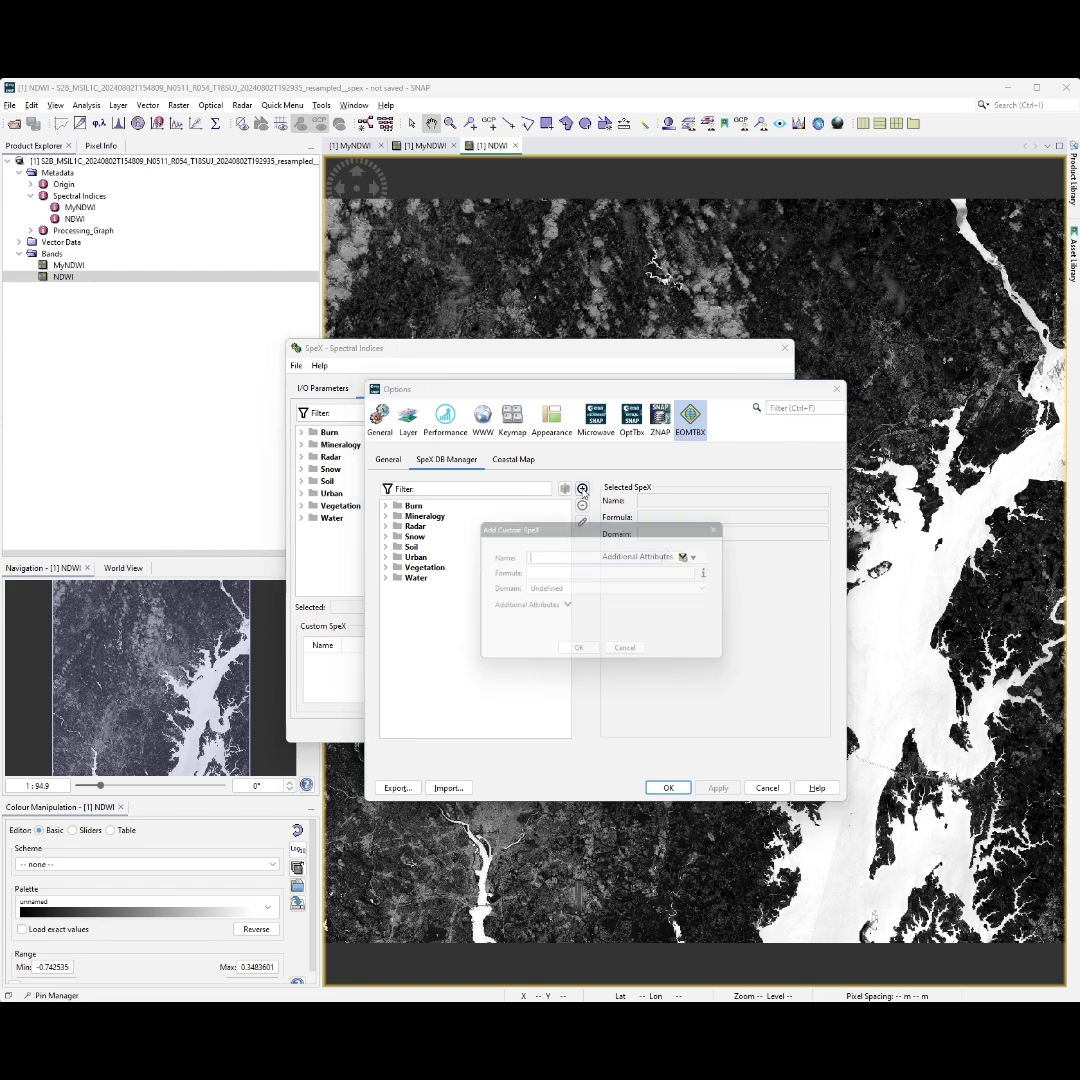
{"action": "left_click", "coordinate": [699, 556]}
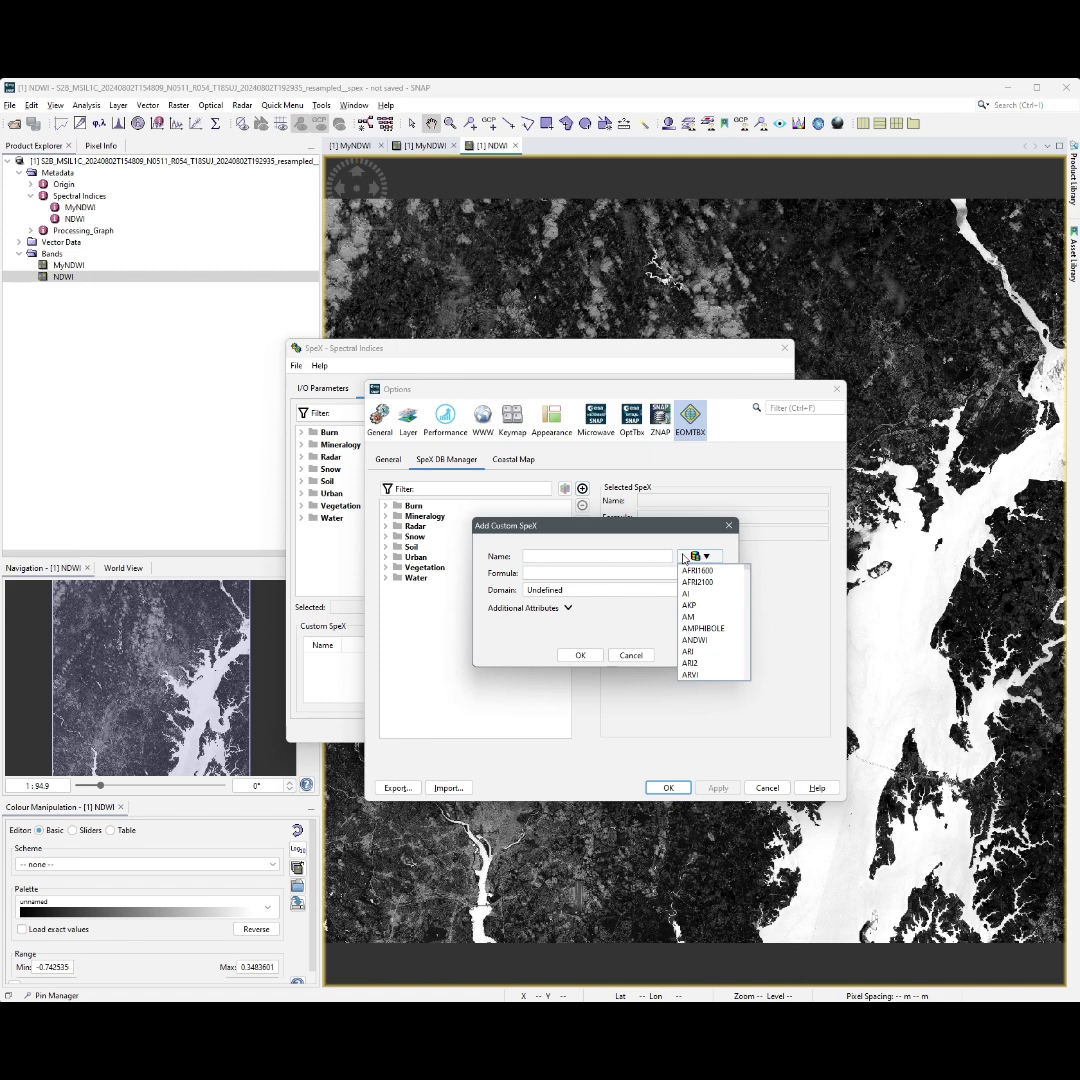
{"action": "left_click", "coordinate": [700, 582]}
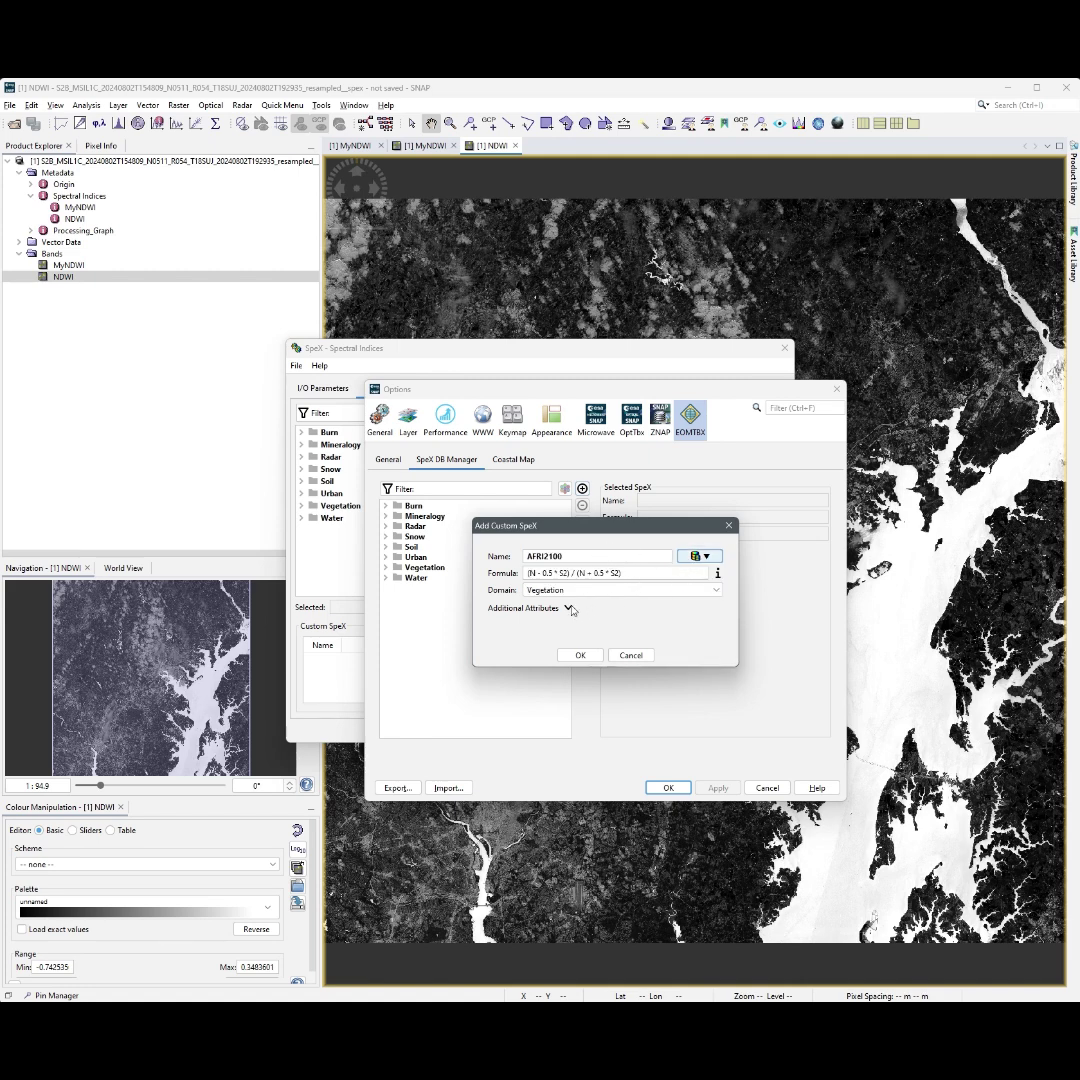
{"action": "left_click", "coordinate": [569, 608]}
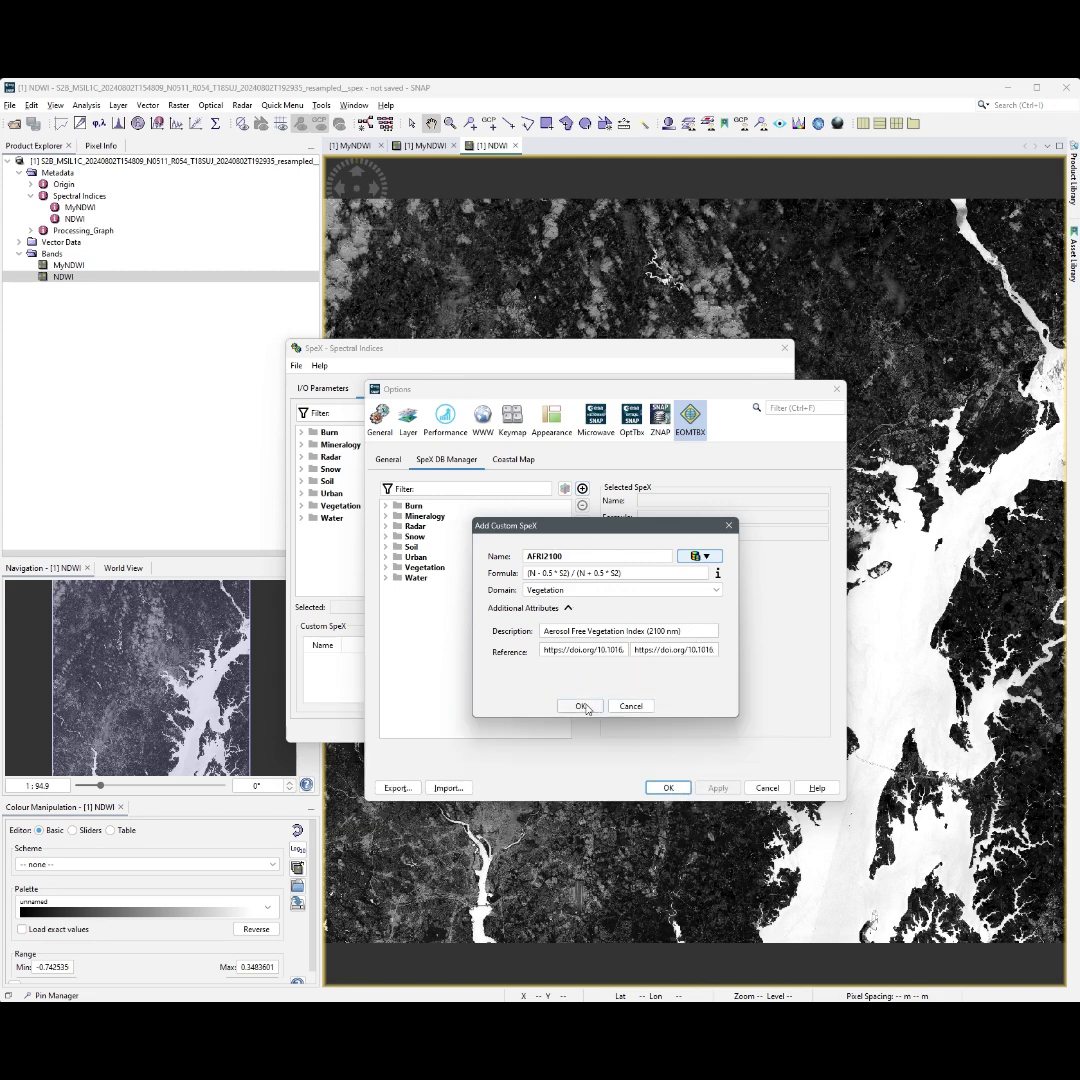
{"action": "left_click", "coordinate": [581, 707]}
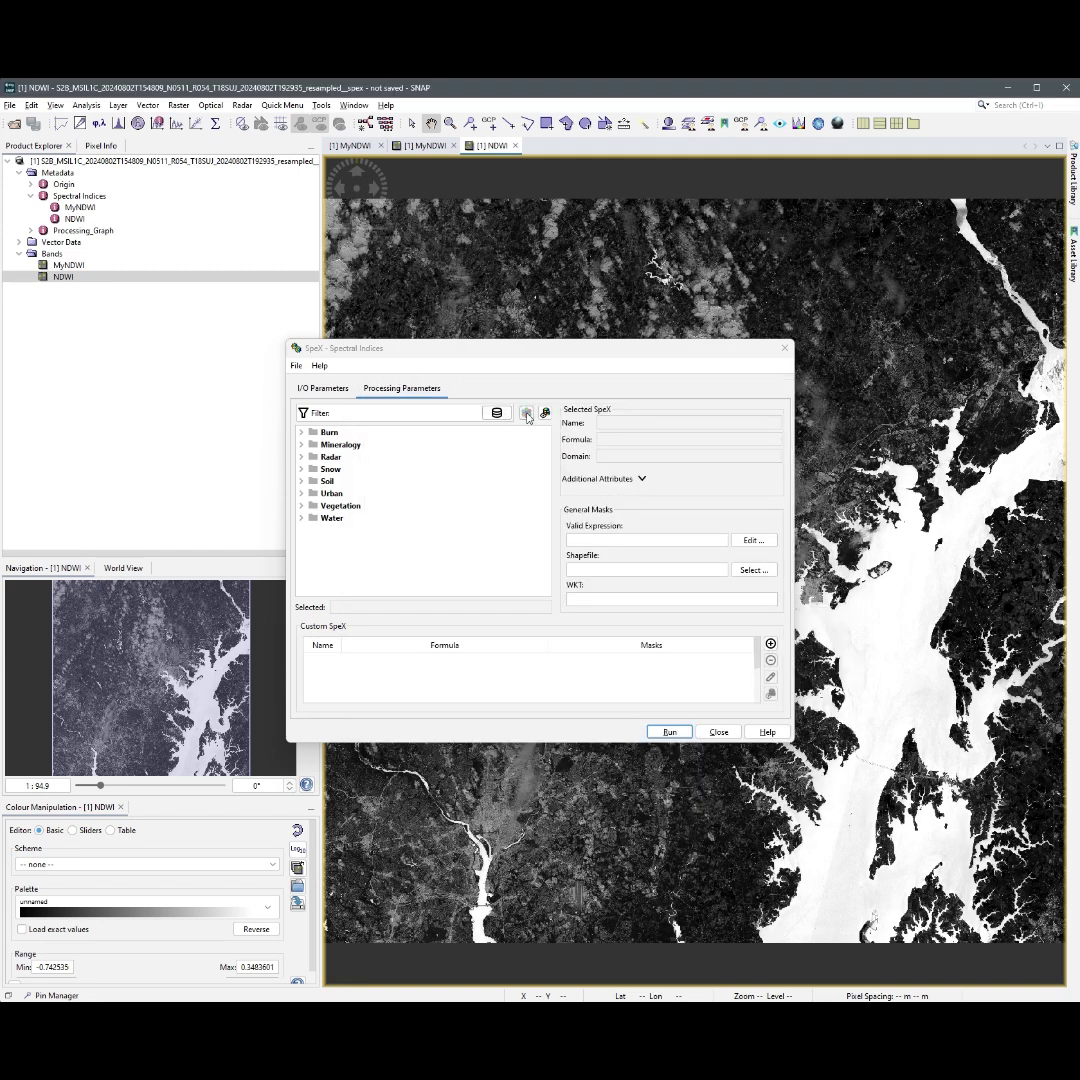
Group the spectral indices by source database and inspect the MyGRNDVI entry under User Spectral Indices
{"action": "left_click", "coordinate": [527, 415]}
{"action": "left_click", "coordinate": [527, 418]}
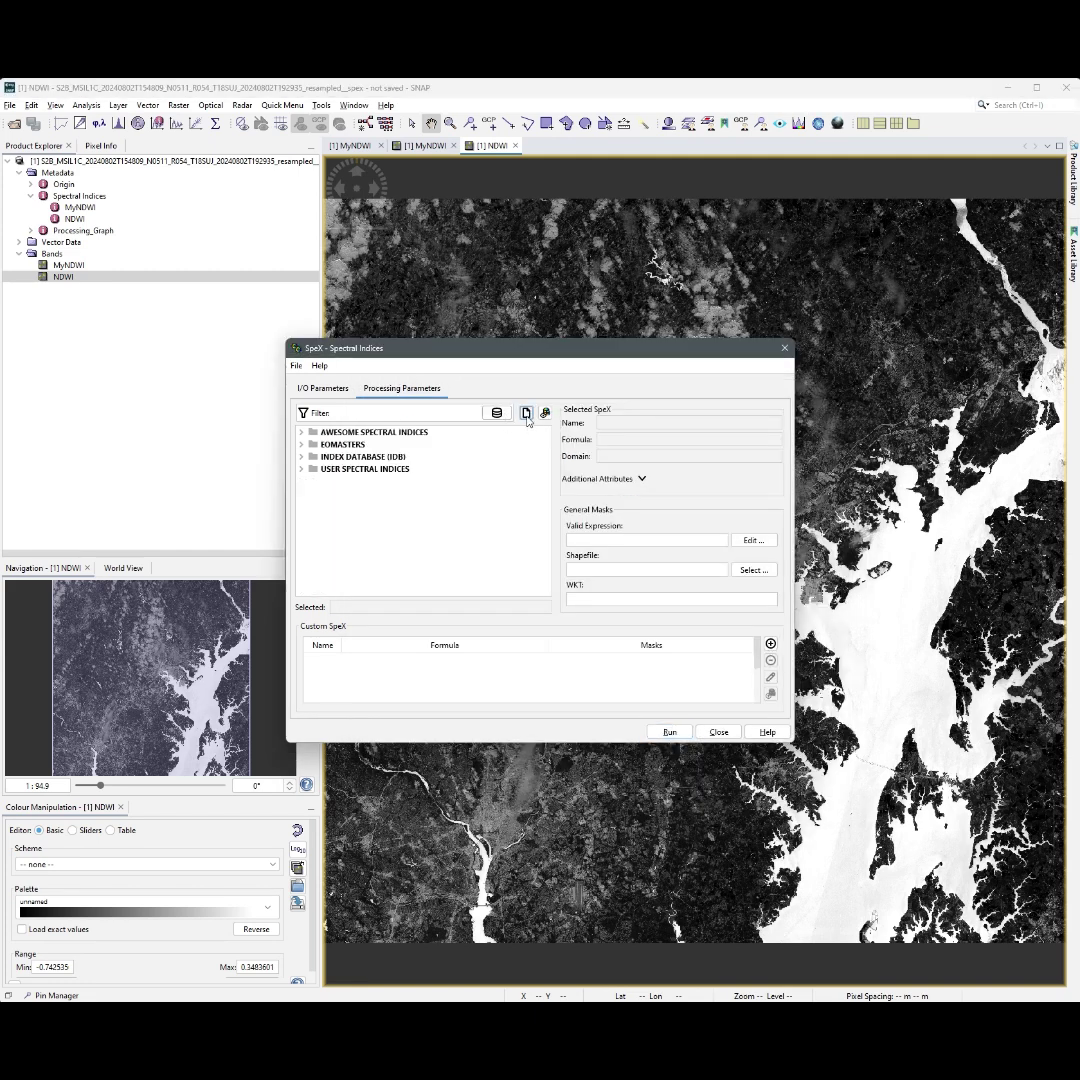
{"action": "left_click", "coordinate": [363, 470]}
{"action": "left_click", "coordinate": [300, 470]}
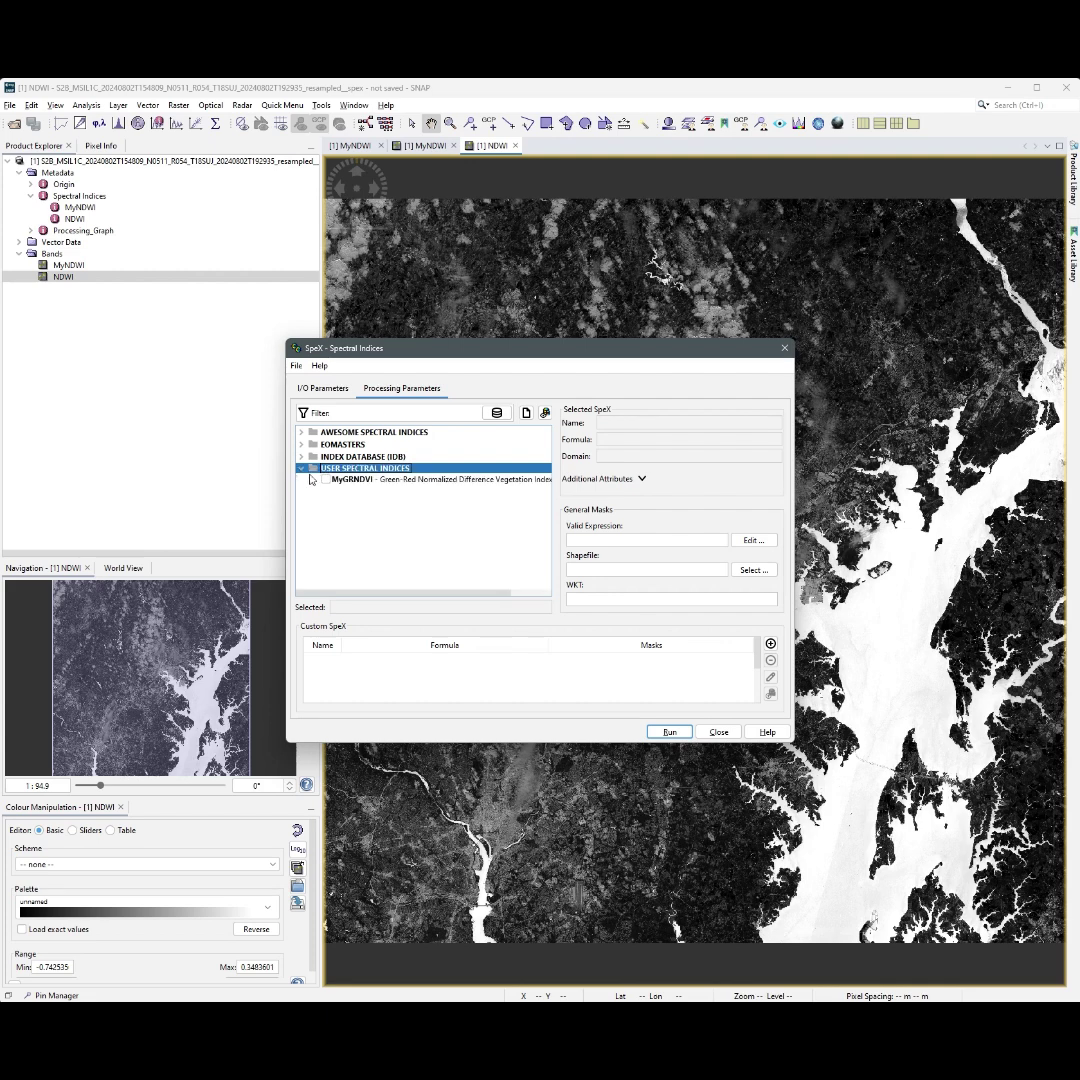
{"action": "left_click", "coordinate": [362, 480]}
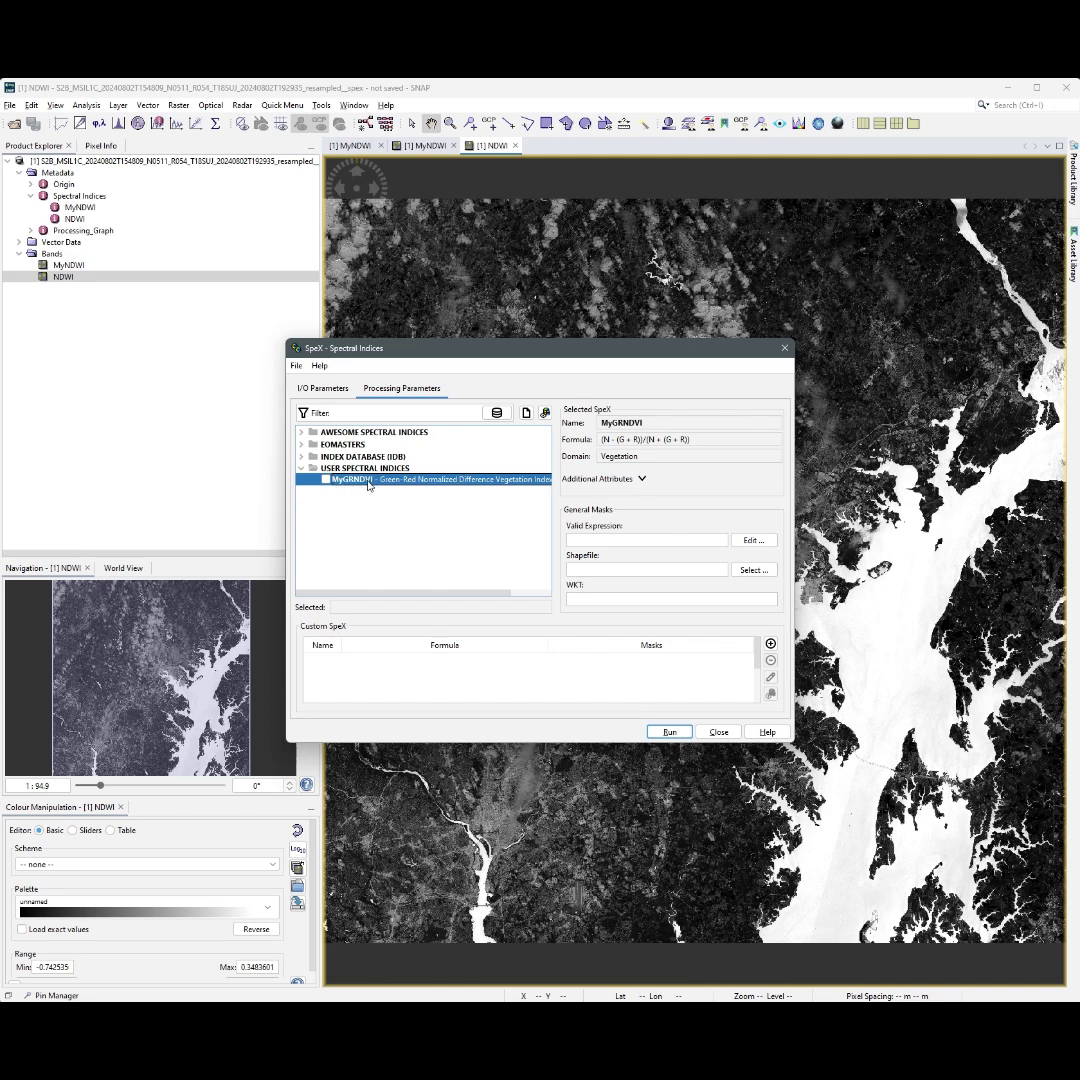
{"action": "mouse_move", "coordinate": [372, 485]}
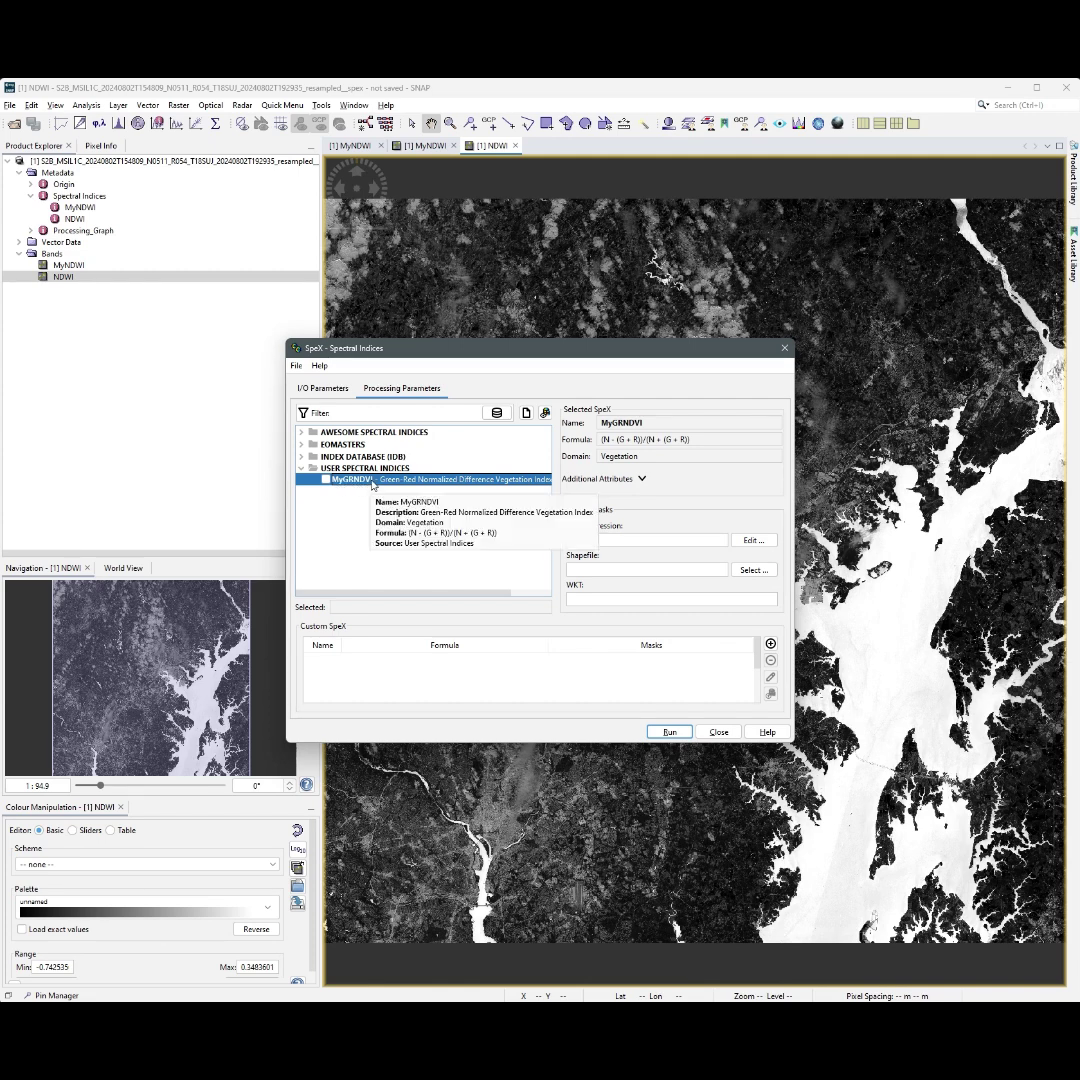